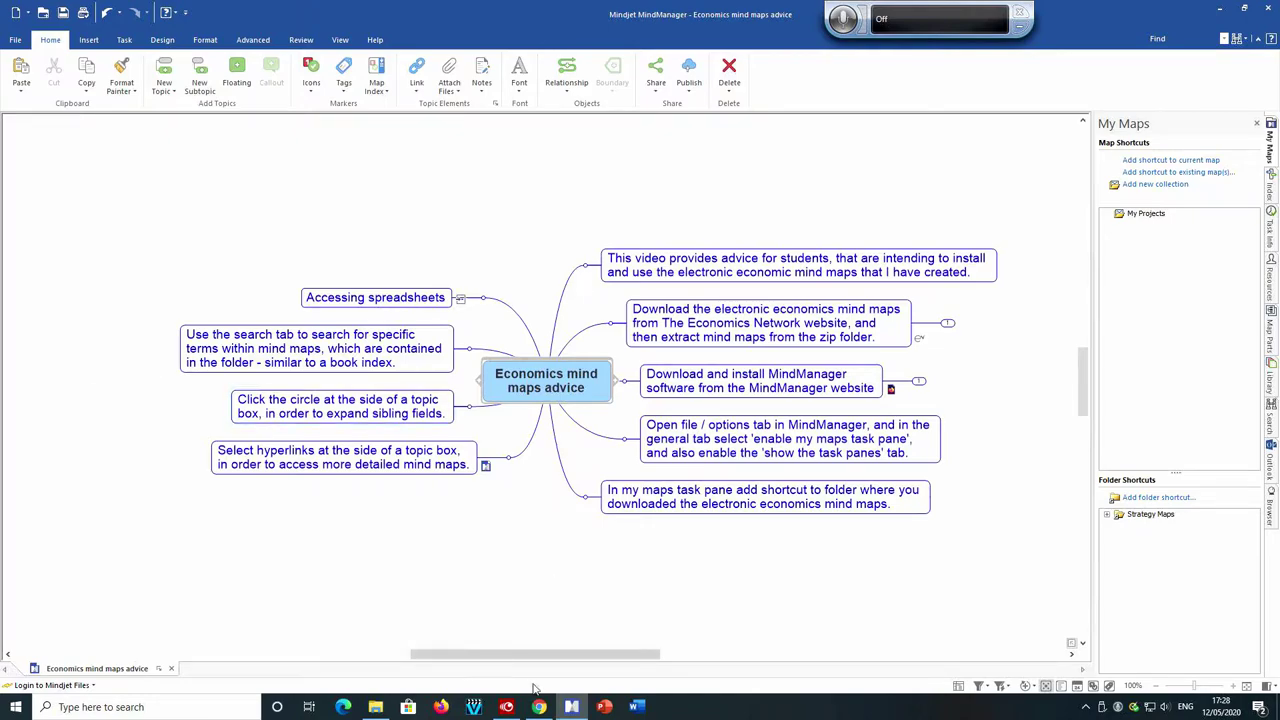
Step: Download the 'ZIP file of mind maps' from The Economics Network's 'Downloading and viewing' section
mouse_move(540, 708)
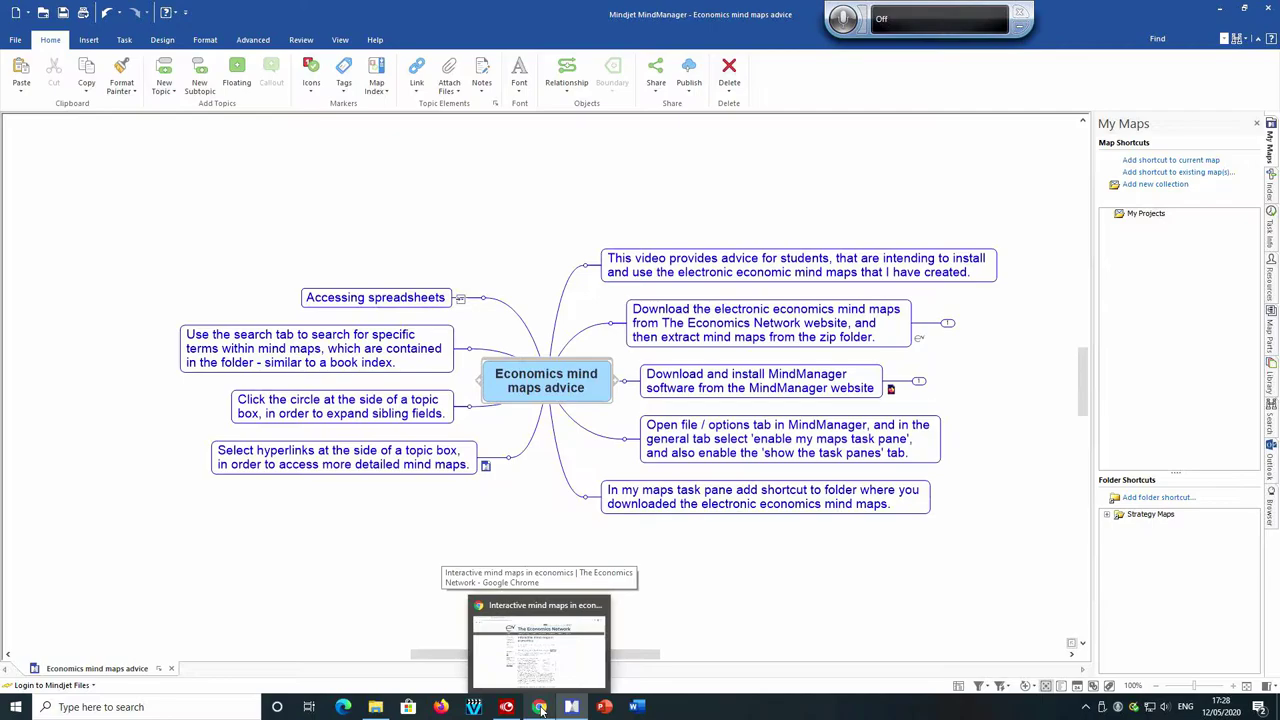
click(540, 708)
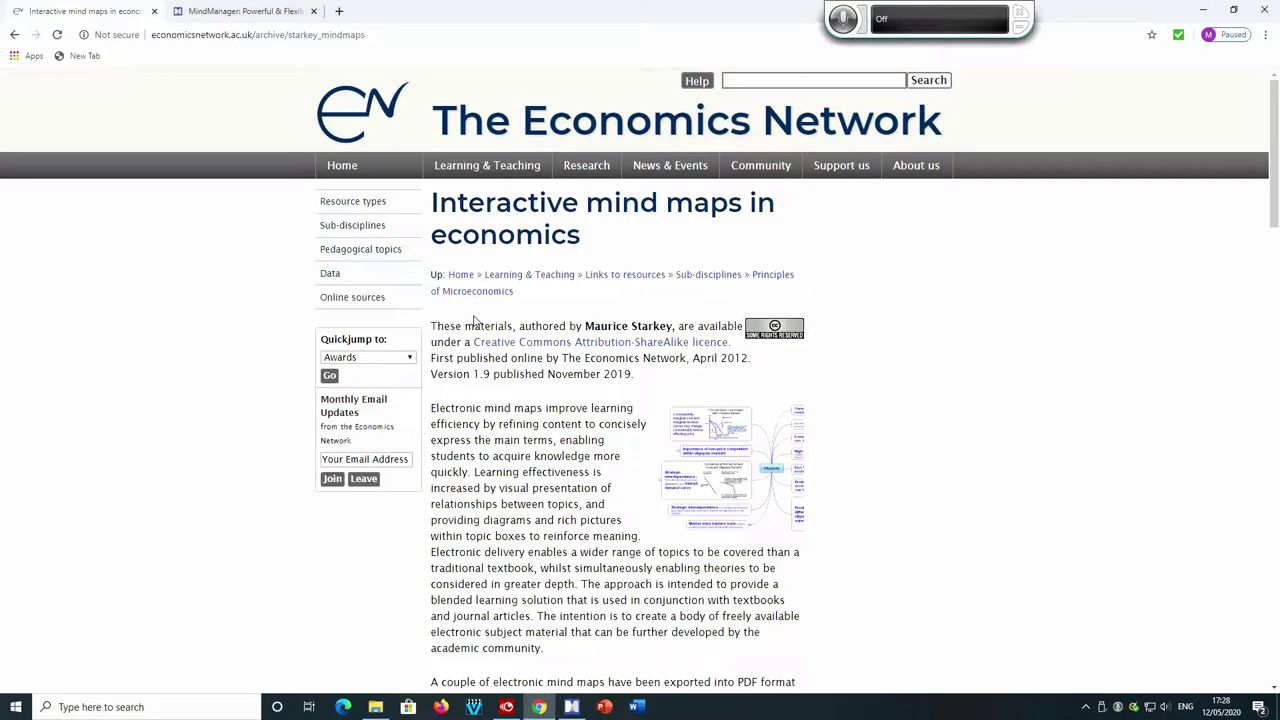
scroll(475, 320, down, 10)
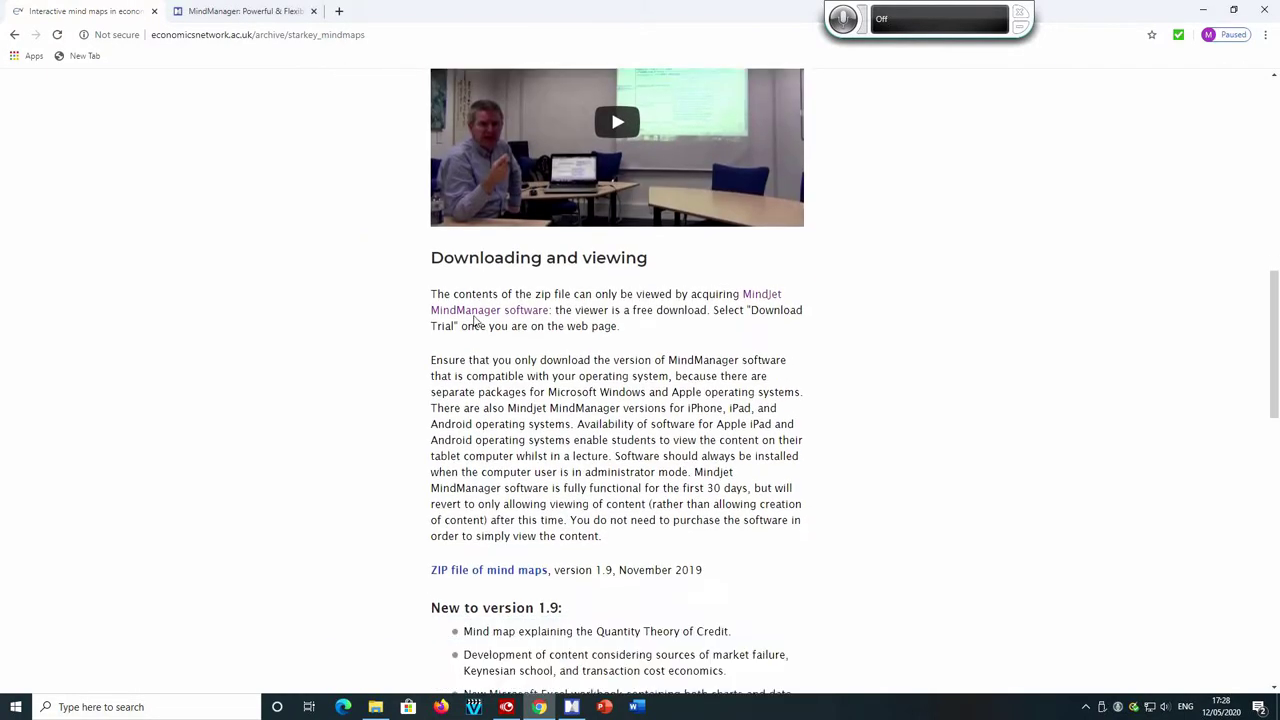
scroll(475, 320, down, 2)
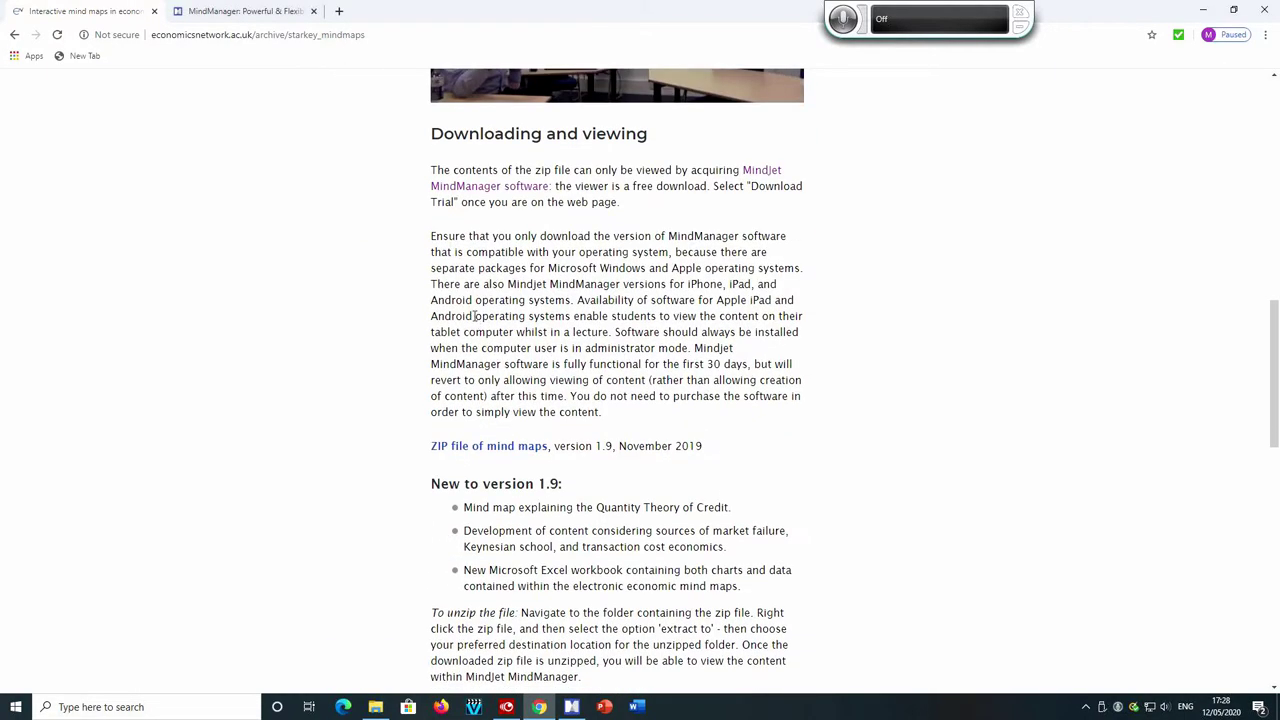
click(451, 454)
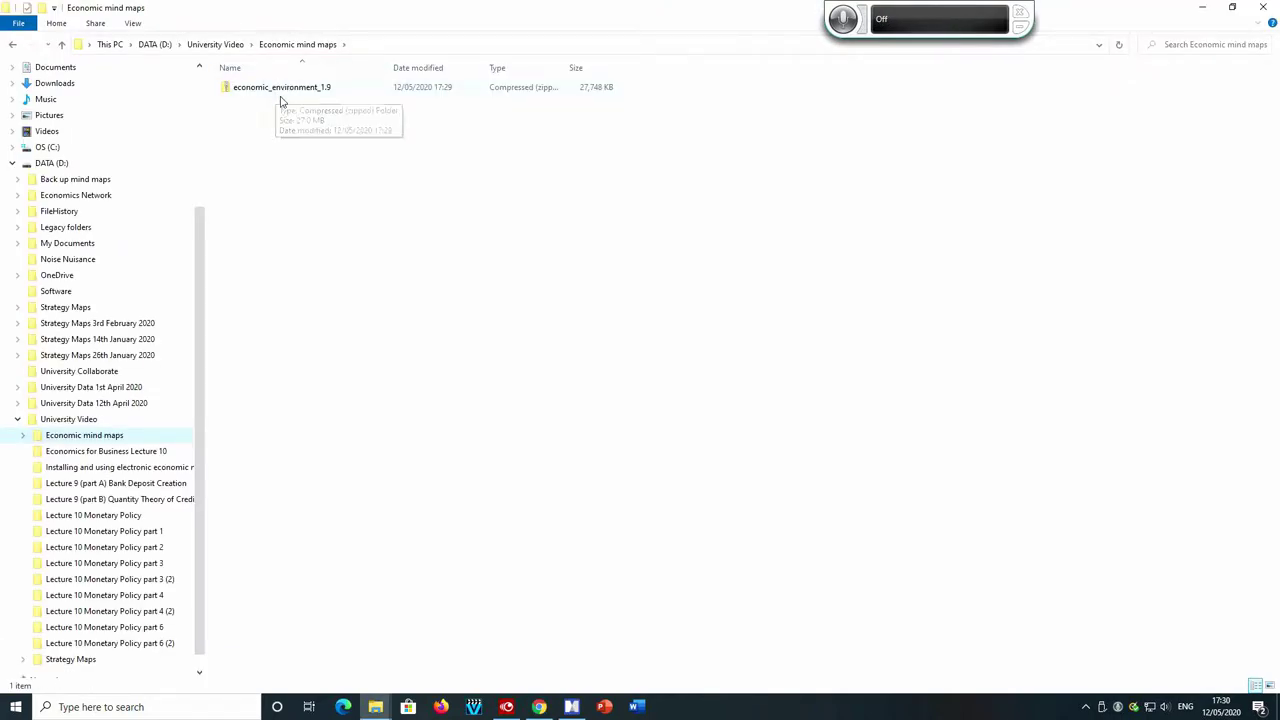
Step: Extract all files from the economic_environment_1.9 zip into its suggested folder
click(281, 88)
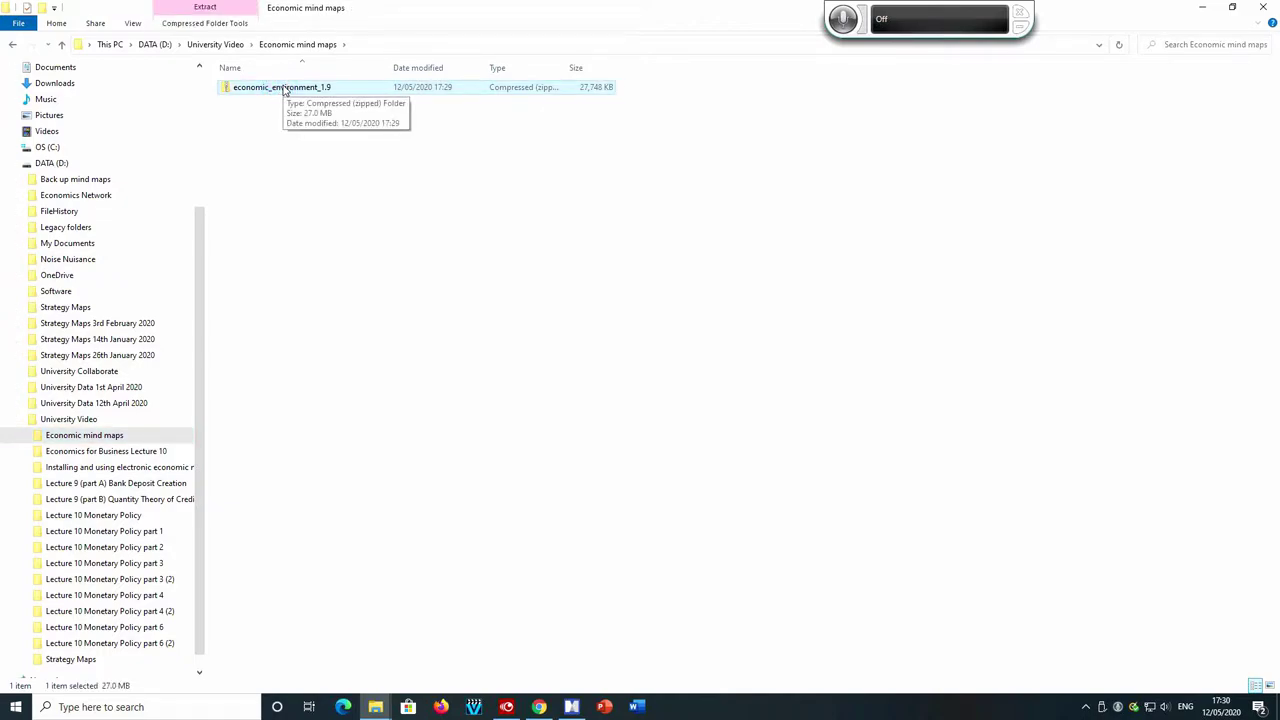
right_click(284, 90)
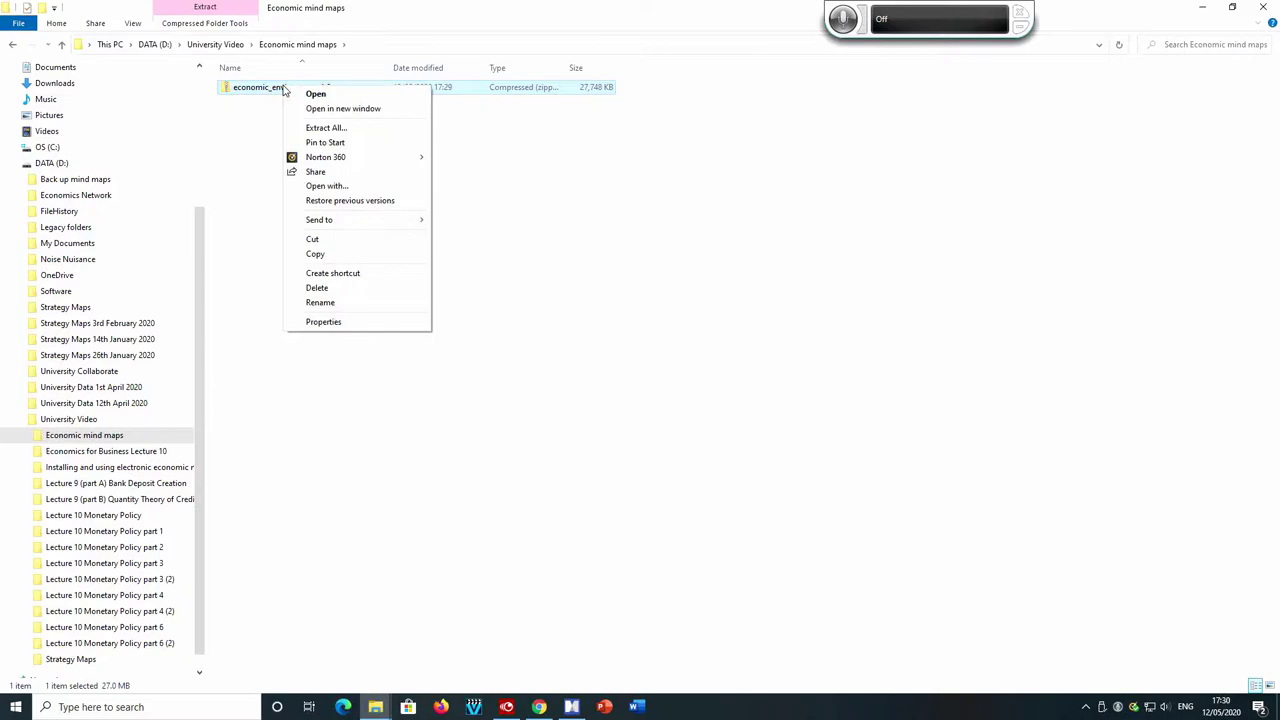
click(325, 128)
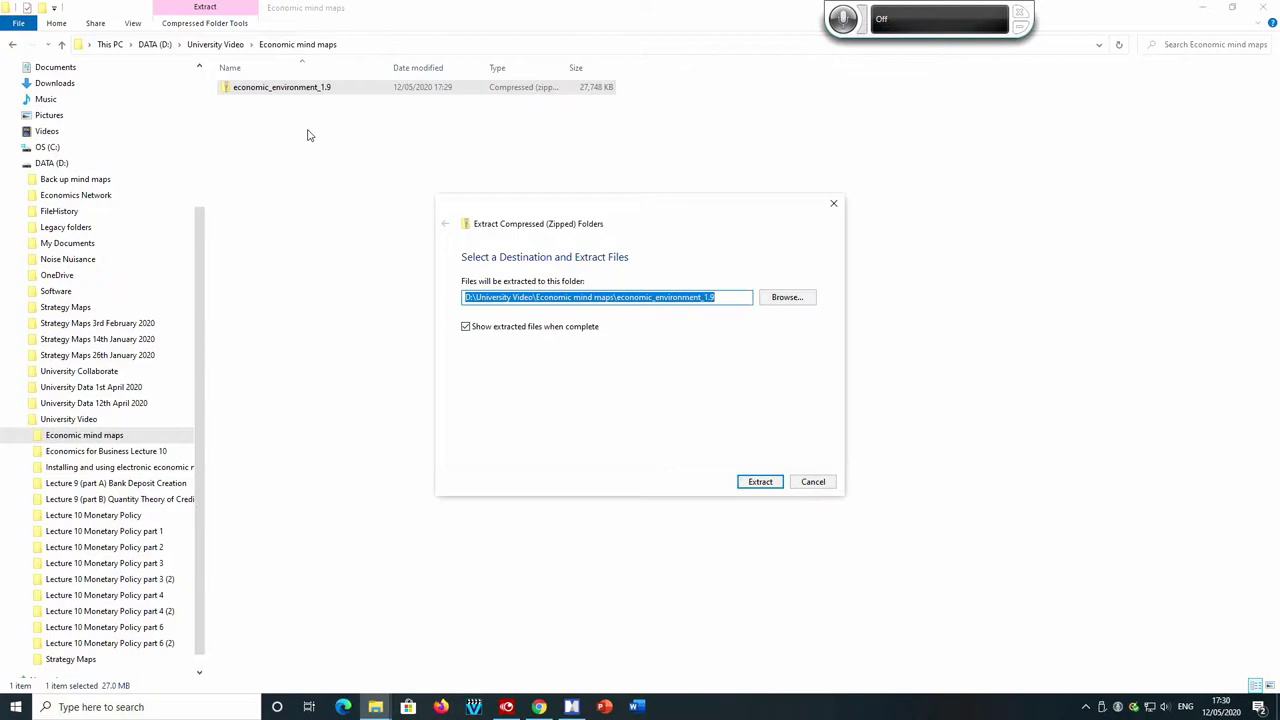
click(760, 482)
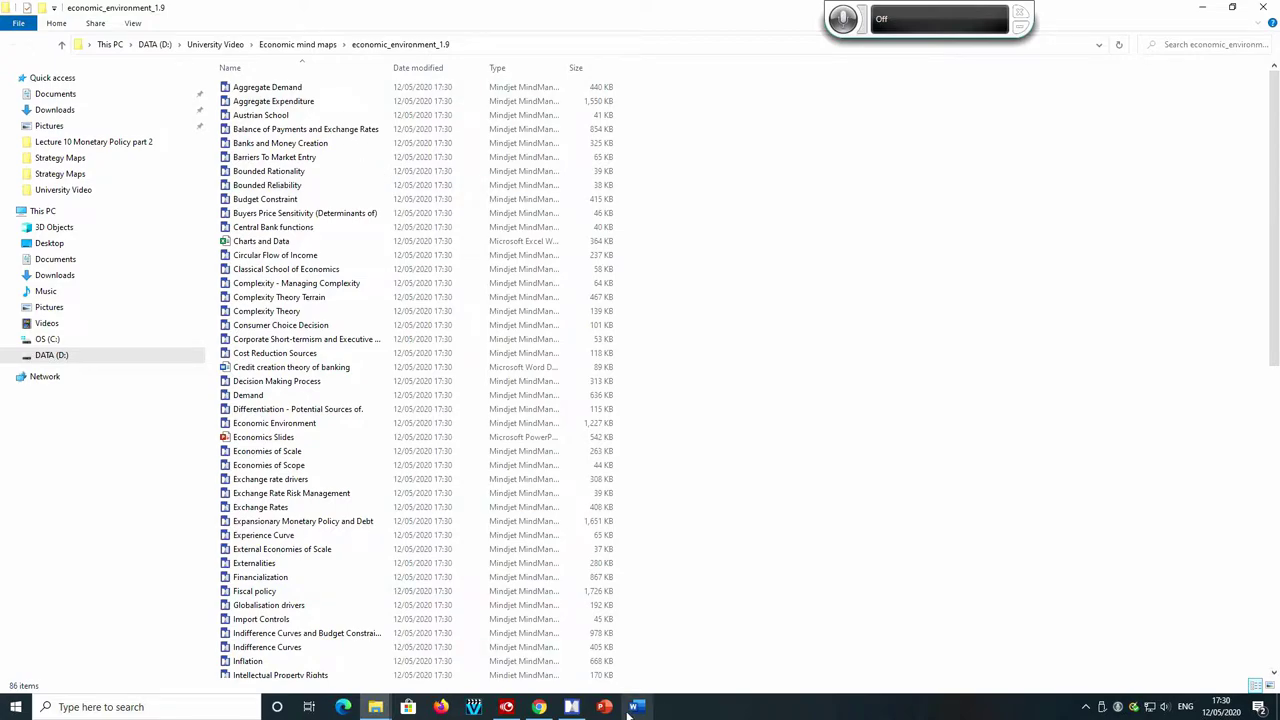
mouse_move(569, 710)
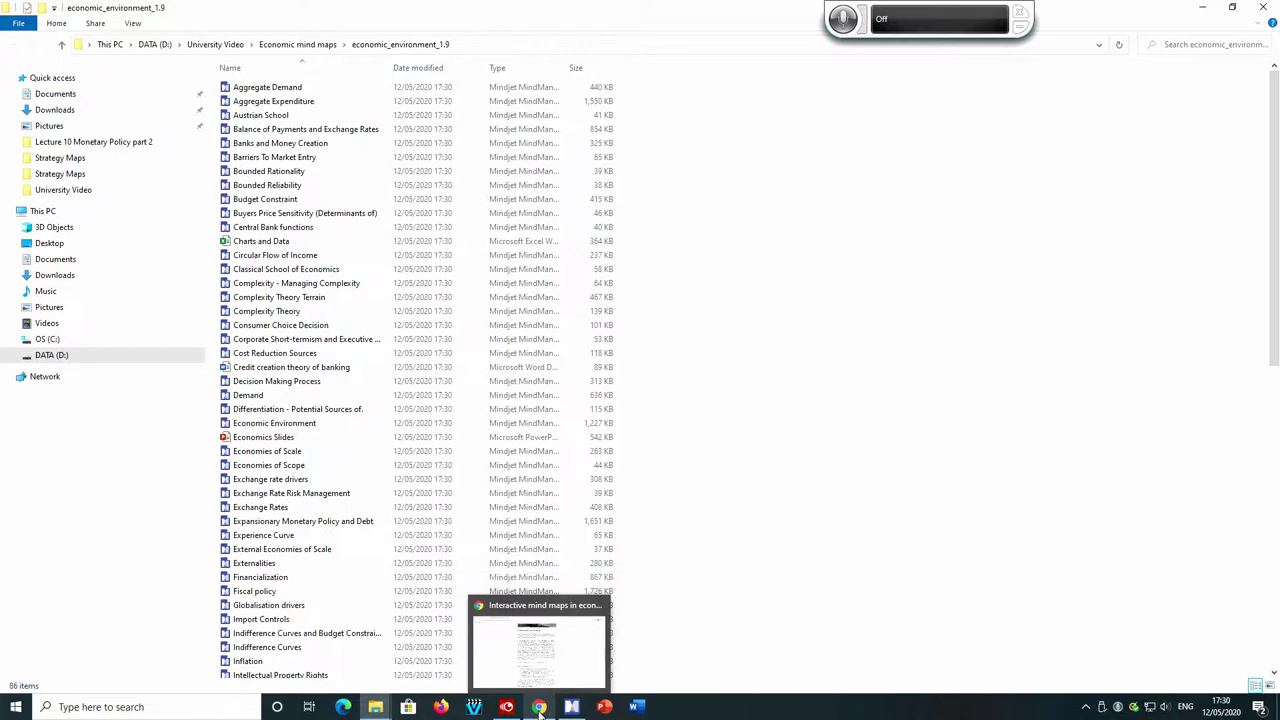
Step: View the 'MindManager: Powerful & Flexible' page on mindjet.com with its Windows and Mac trials
click(539, 707)
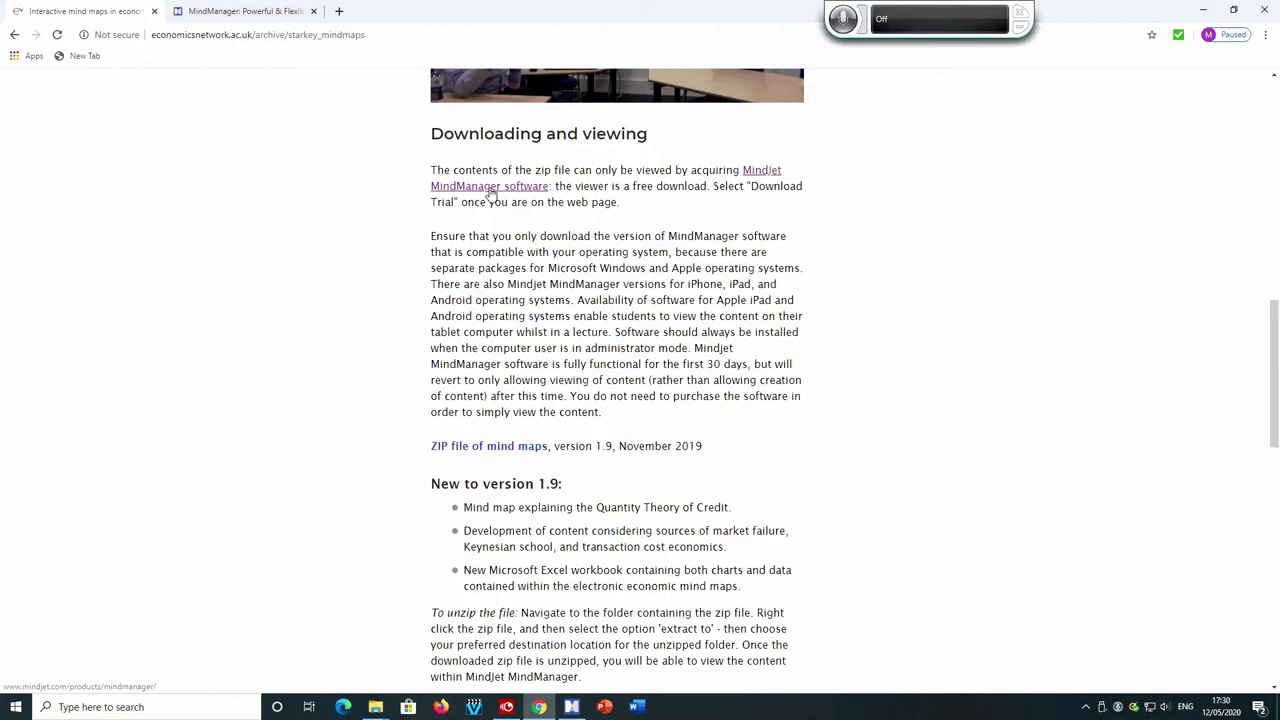
click(274, 14)
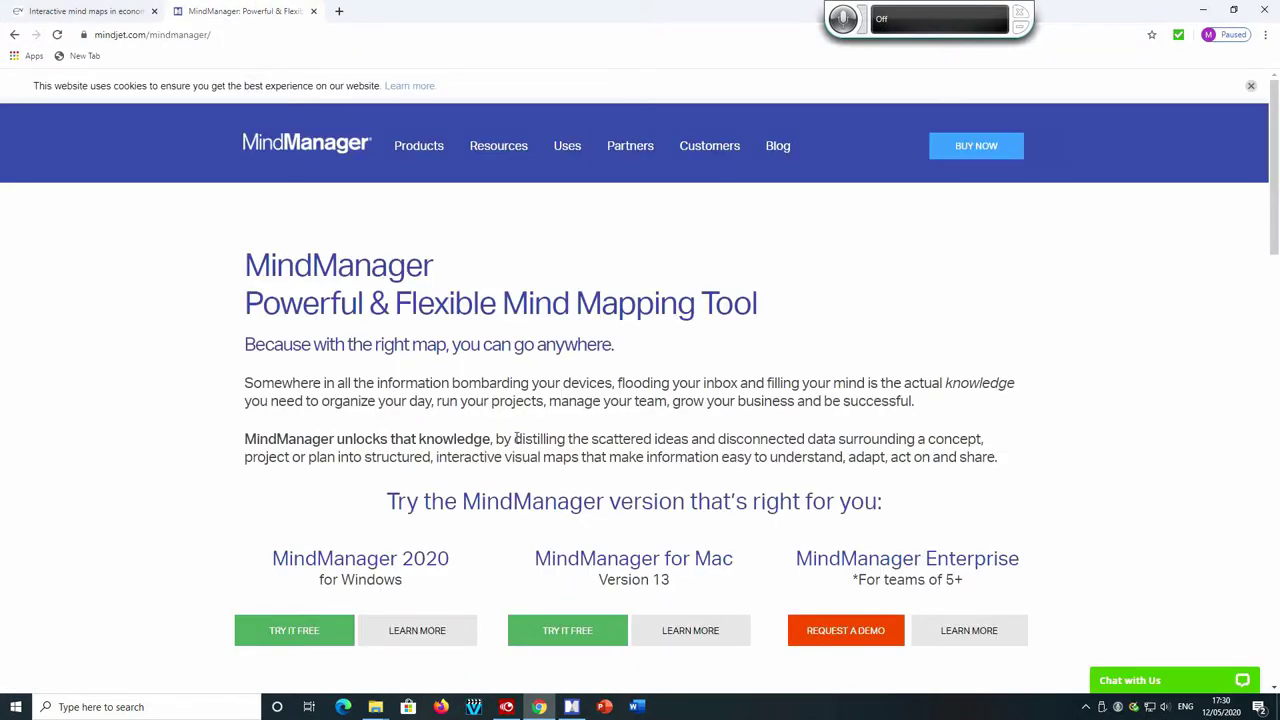
scroll(518, 438, down, 2)
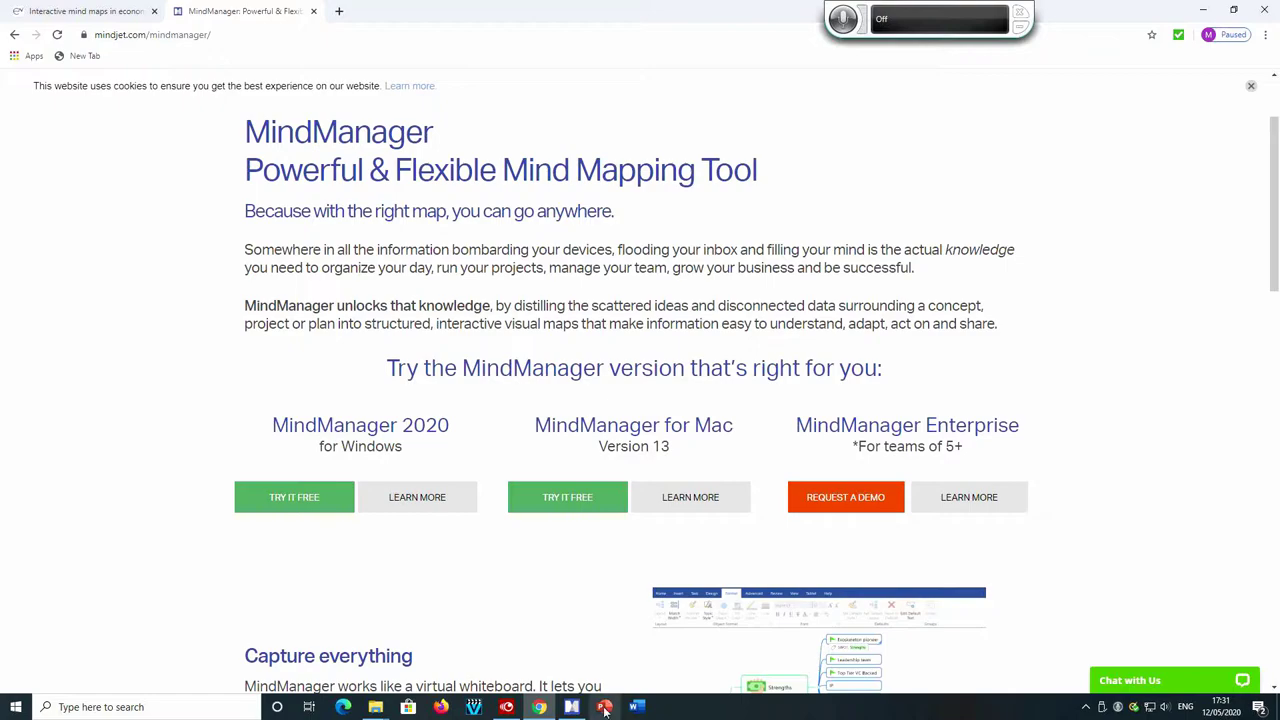
mouse_move(571, 707)
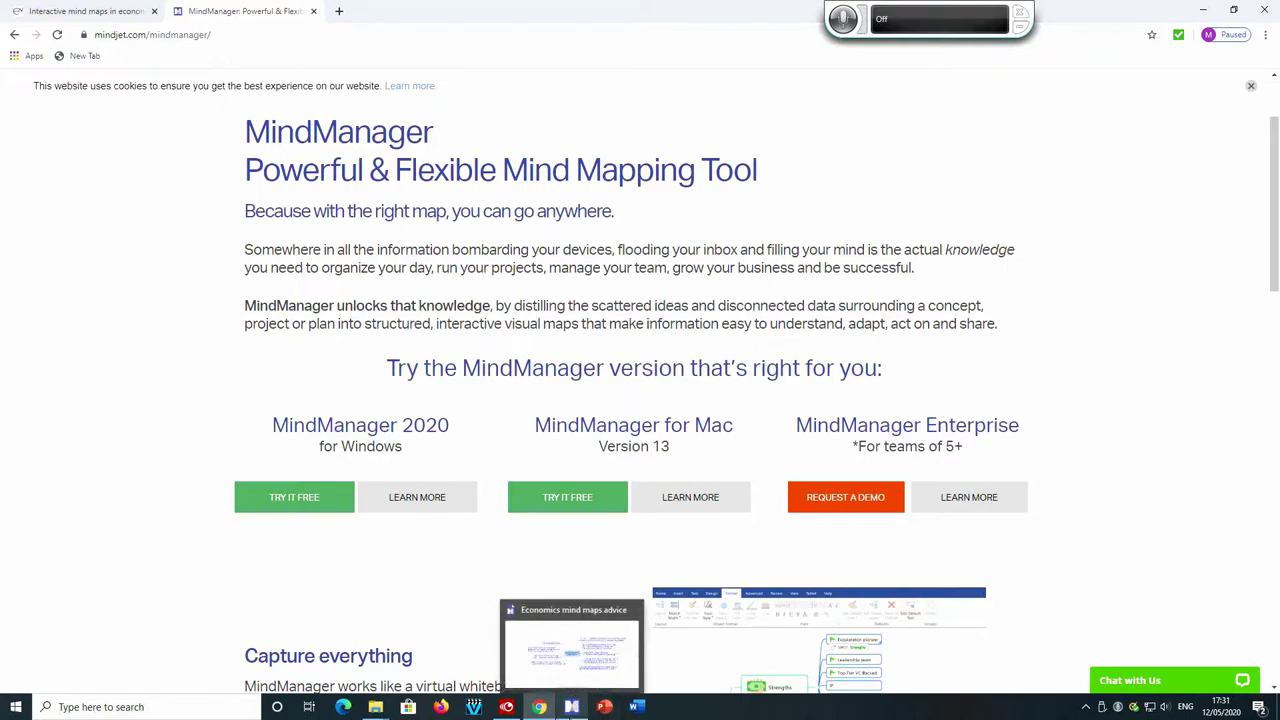
Step: Add a My Maps folder shortcut to D:\University Video\Economic mind maps\economic_environment_1.9 and select it
click(570, 709)
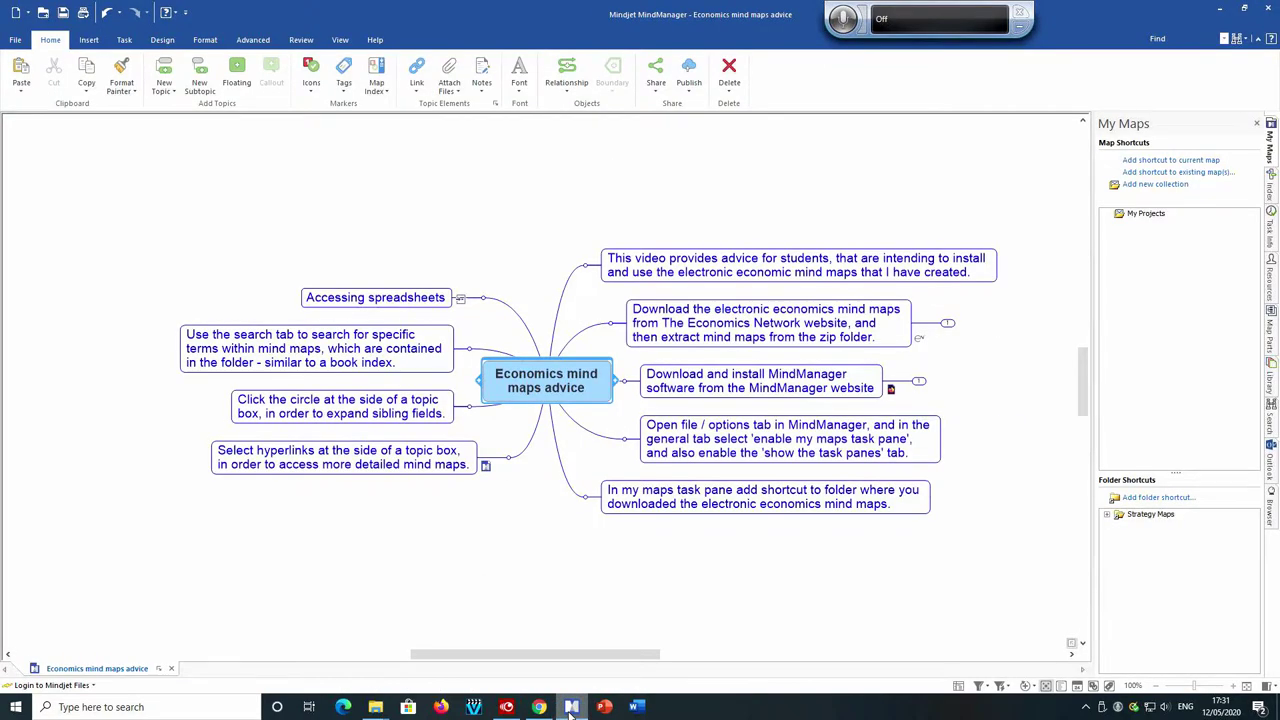
click(1146, 500)
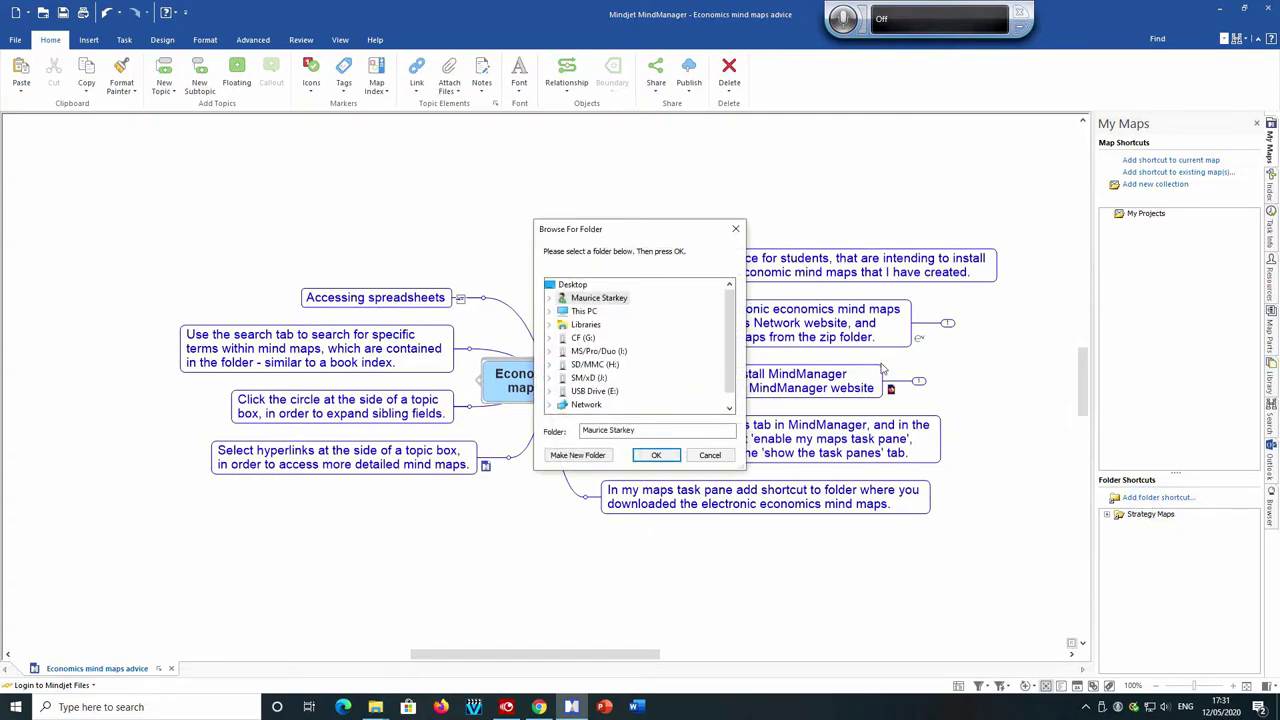
mouse_move(730, 333)
mouse_down()
mouse_move(731, 352)
mouse_move(731, 335)
mouse_up()
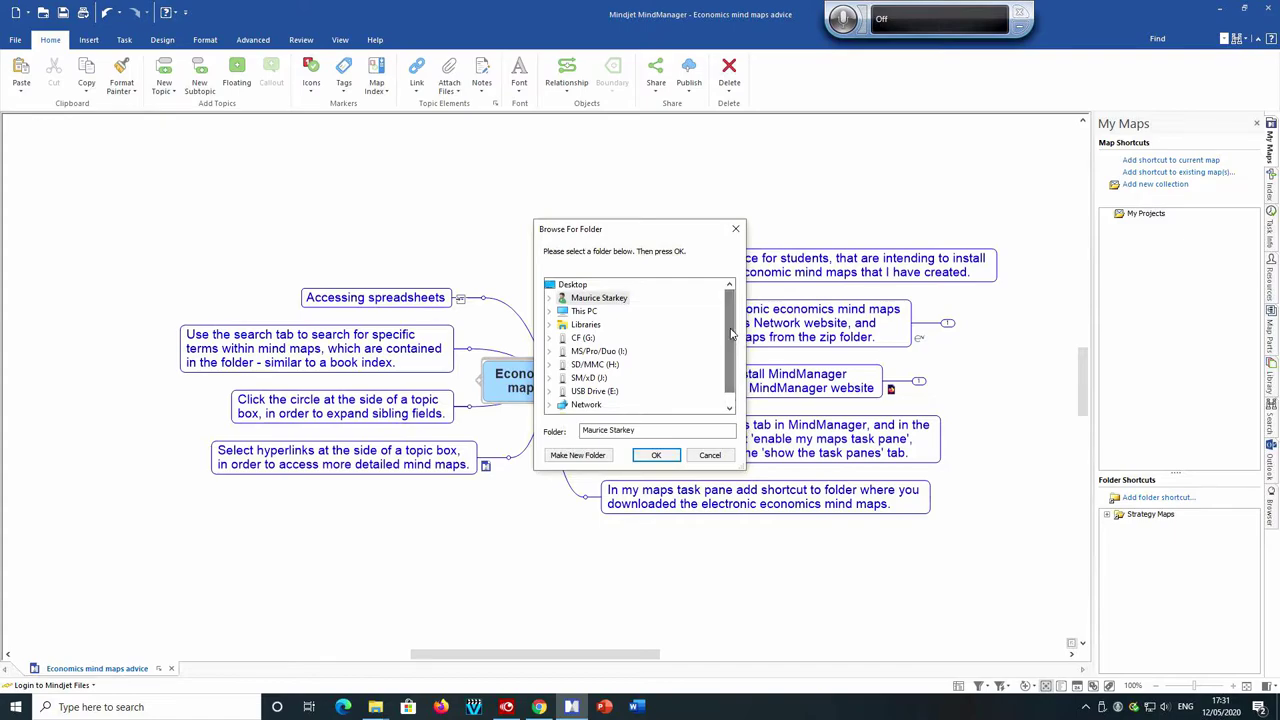
click(549, 311)
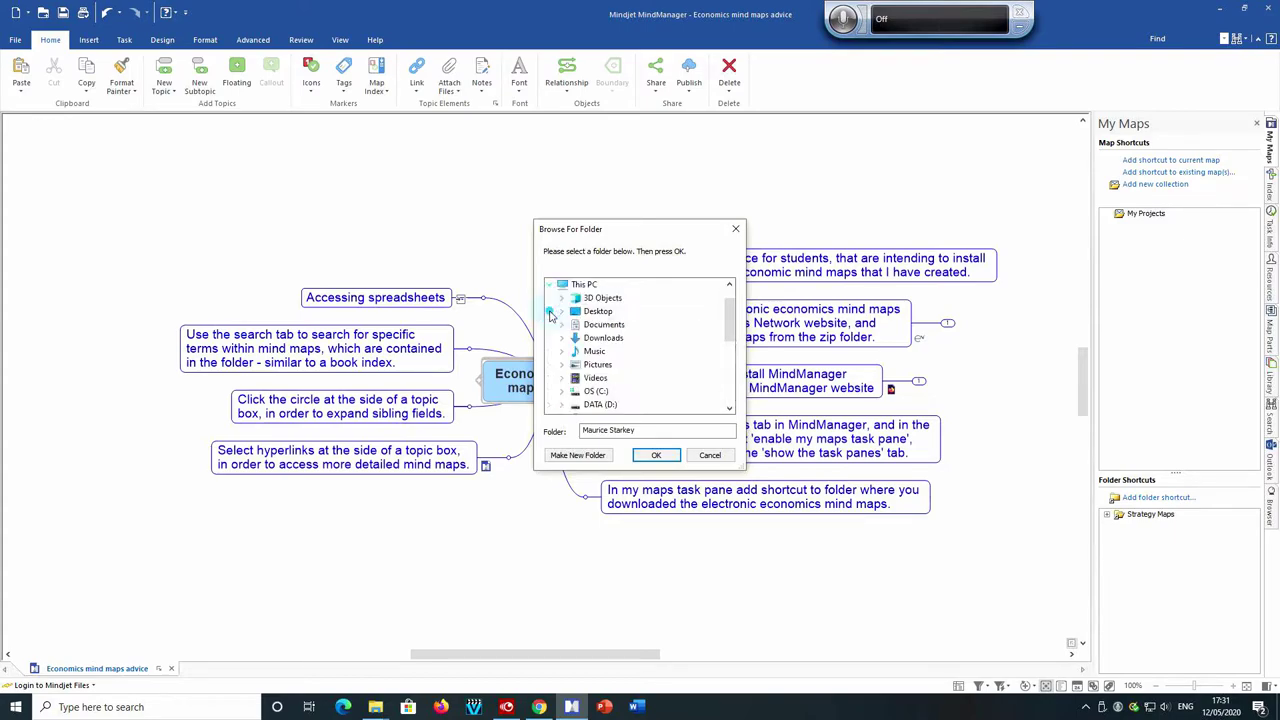
click(562, 406)
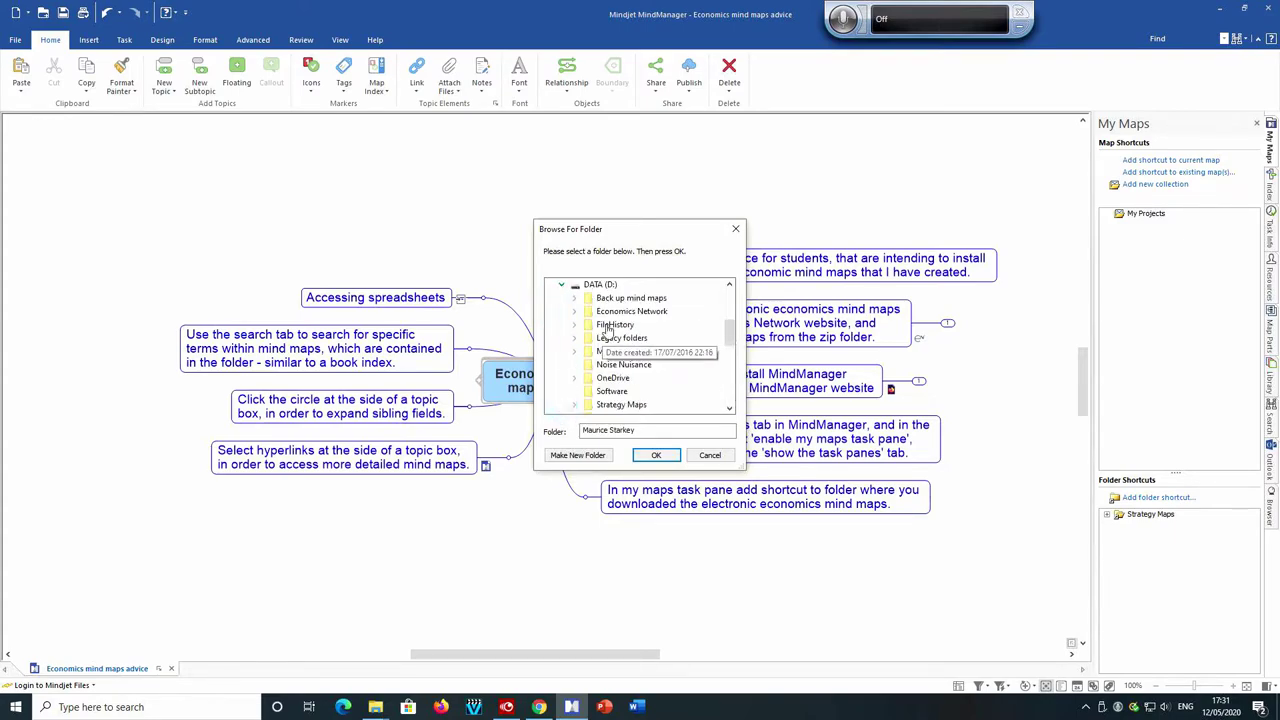
scroll(620, 364, down, 3)
double_click(640, 364)
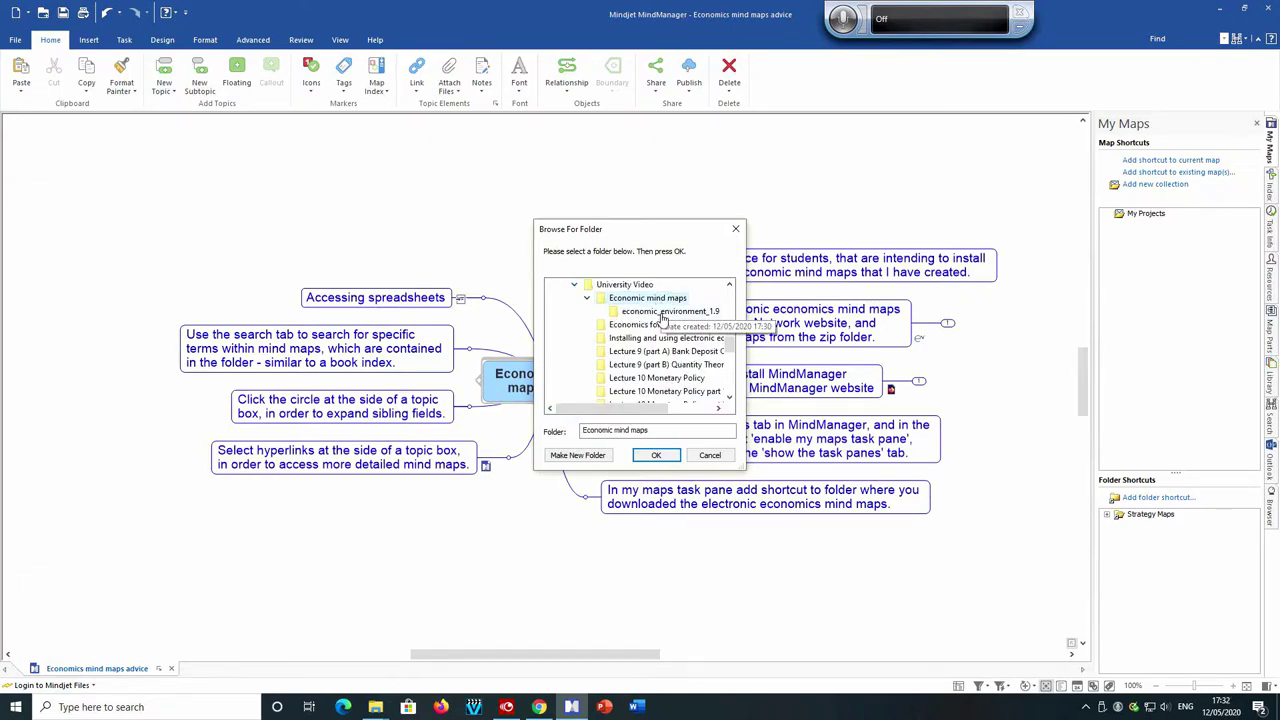
click(662, 312)
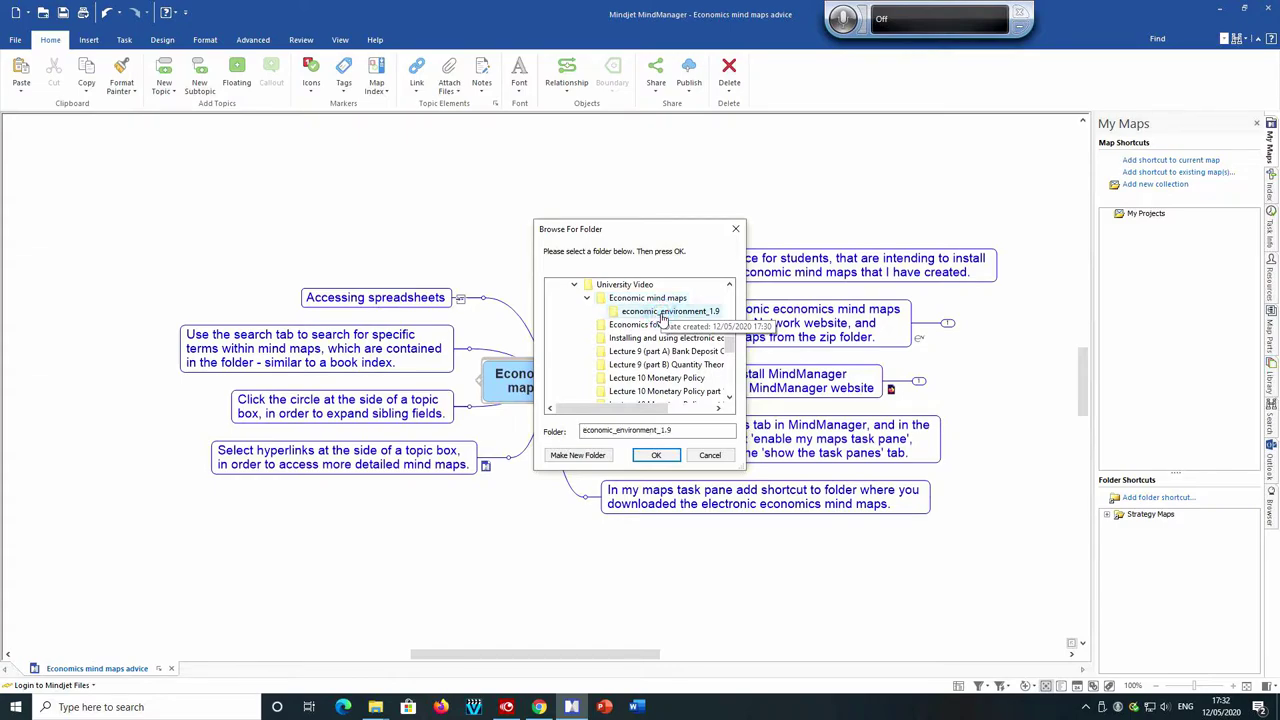
click(652, 456)
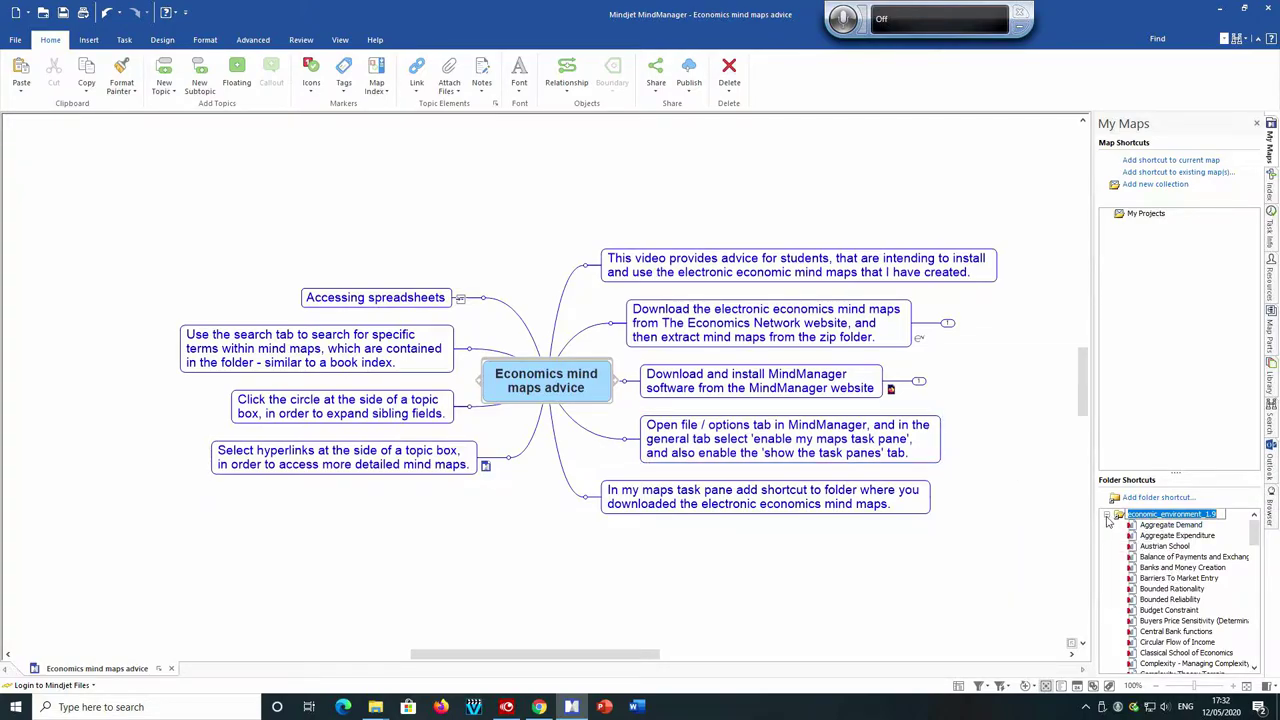
click(1152, 518)
click(16, 40)
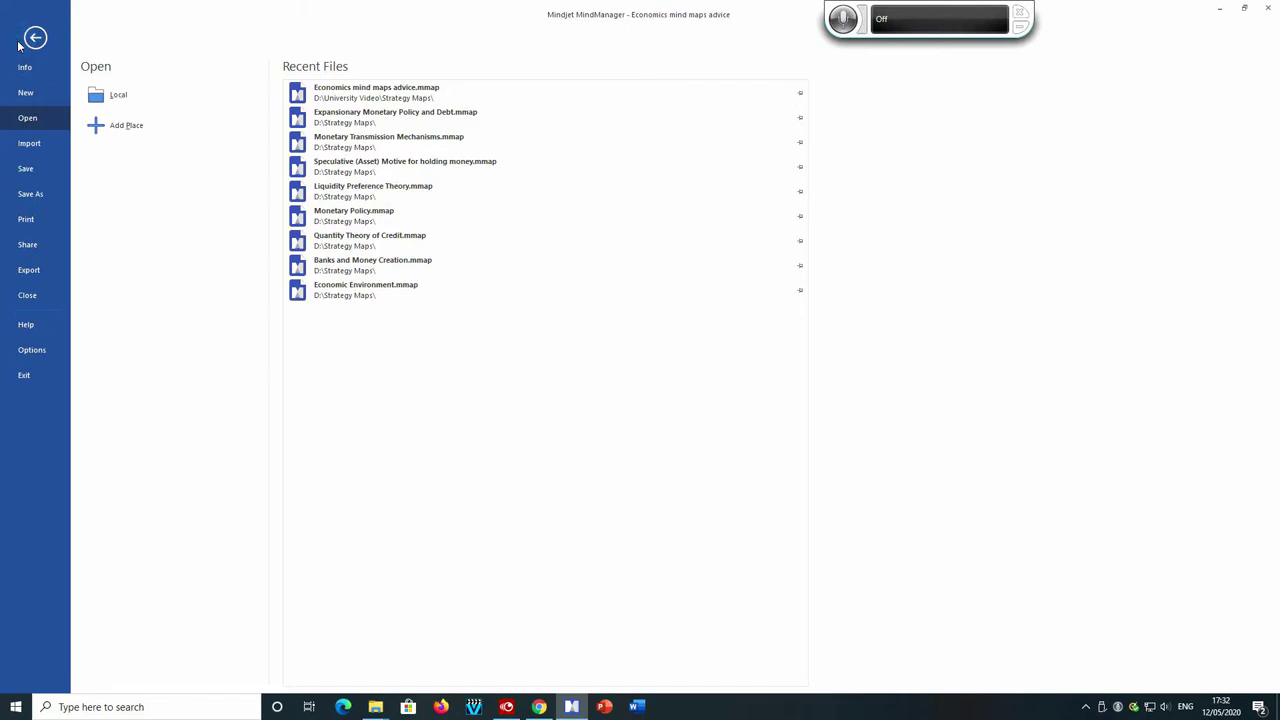
click(30, 352)
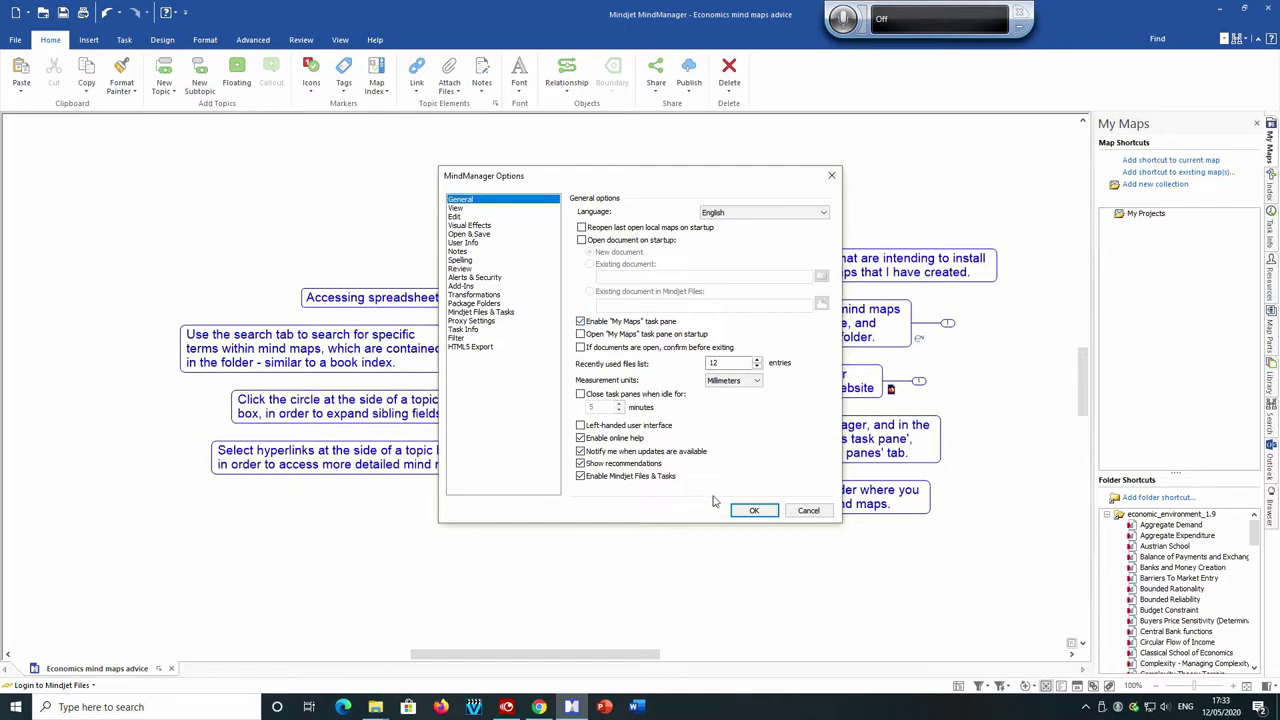
click(810, 511)
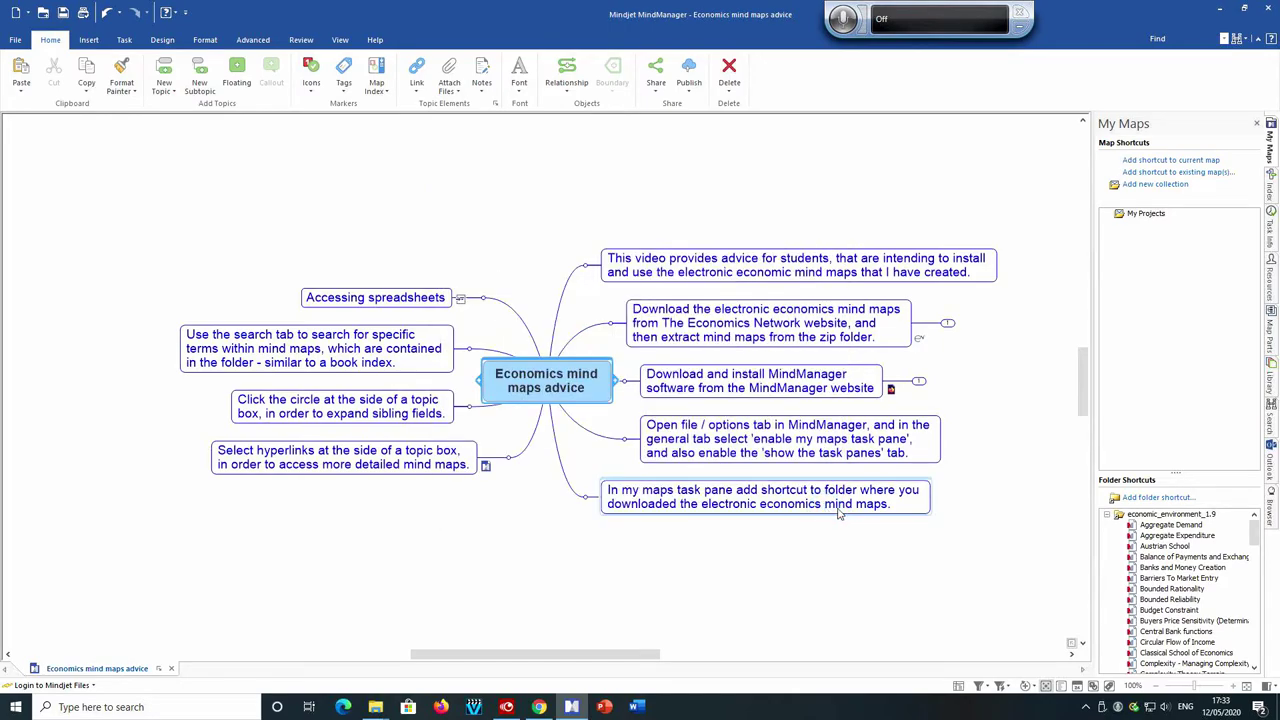
Step: Expand 'Download and install MindManager' to show its subtopic about free viewing of others' content
click(1270, 686)
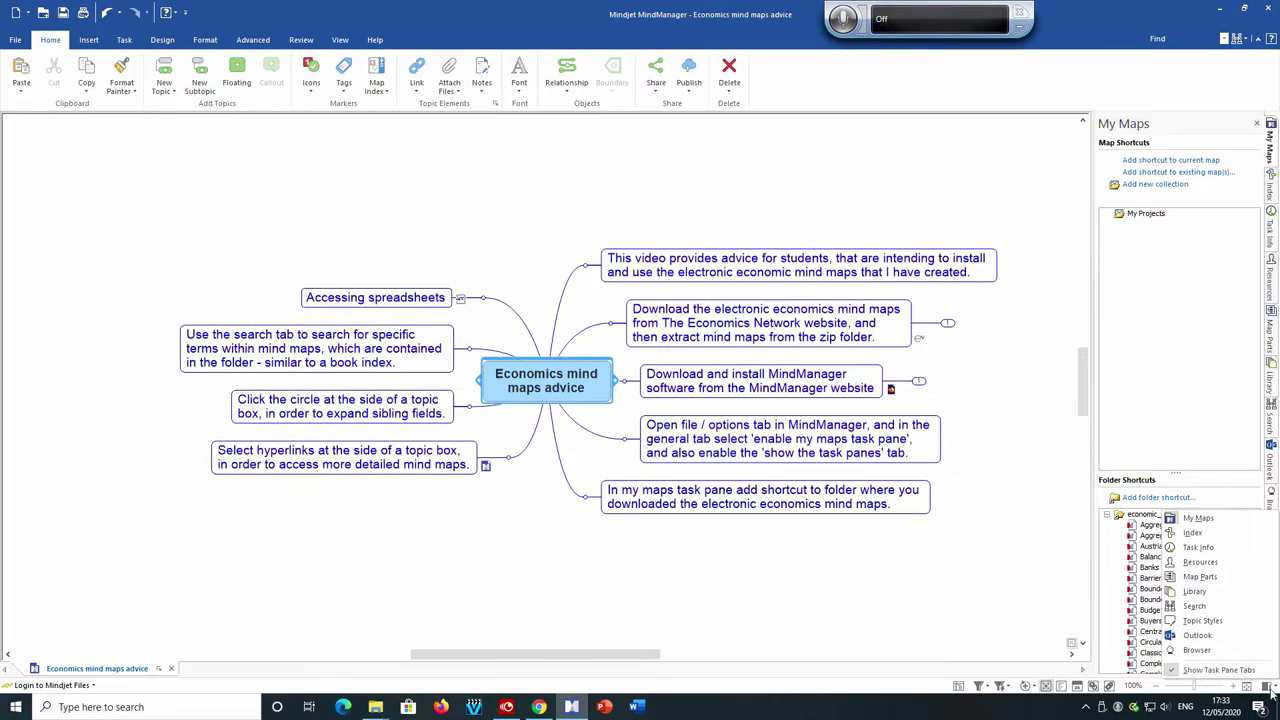
click(695, 628)
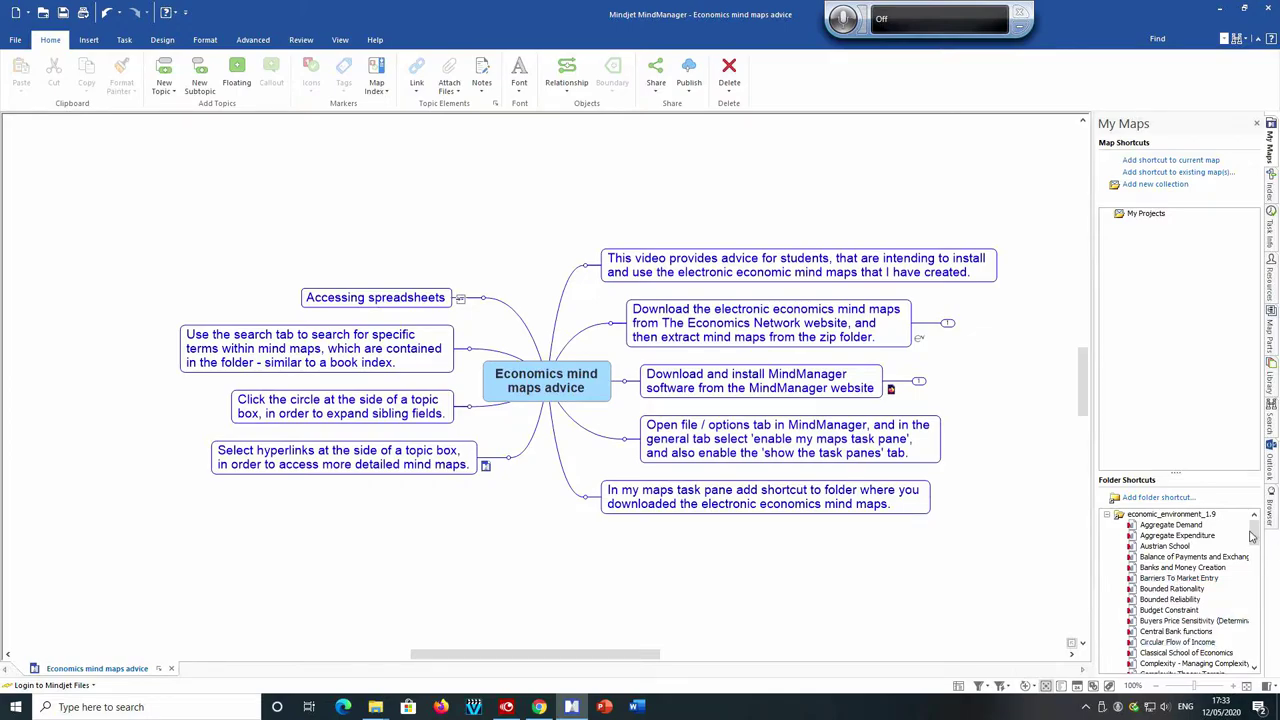
mouse_move(1255, 533)
mouse_down()
mouse_move(1256, 664)
mouse_move(1259, 525)
mouse_up()
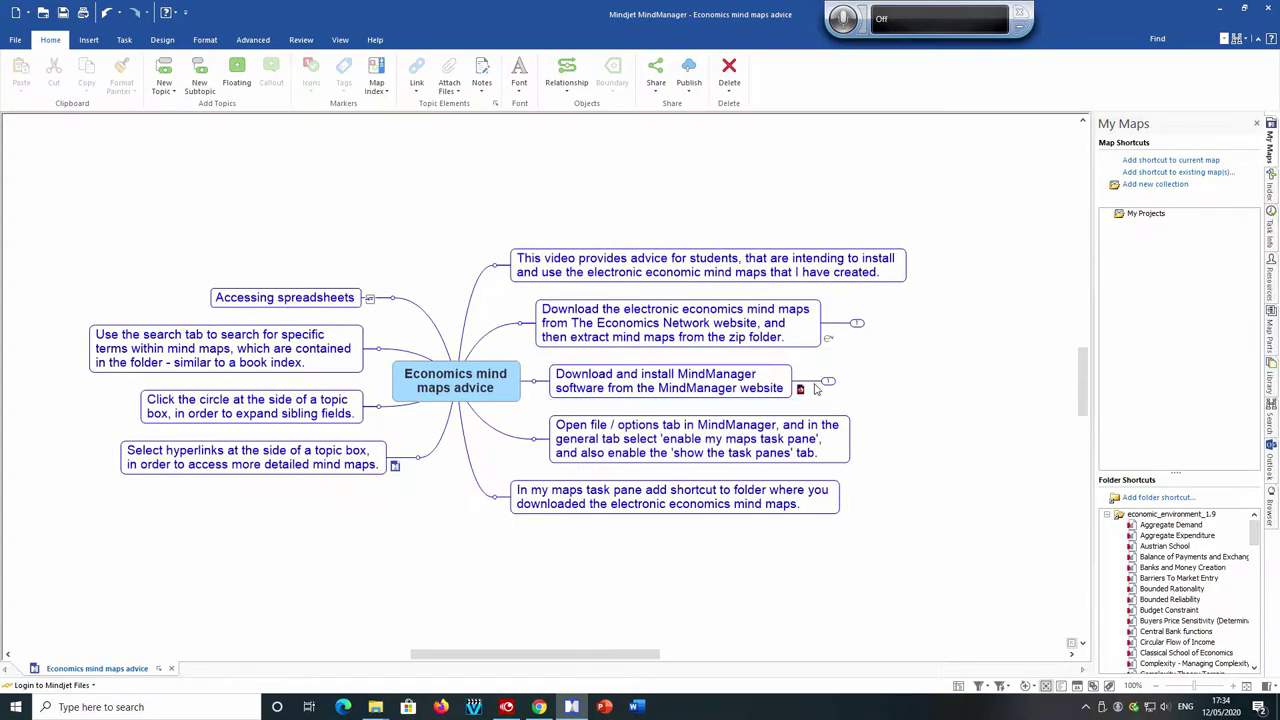
click(827, 382)
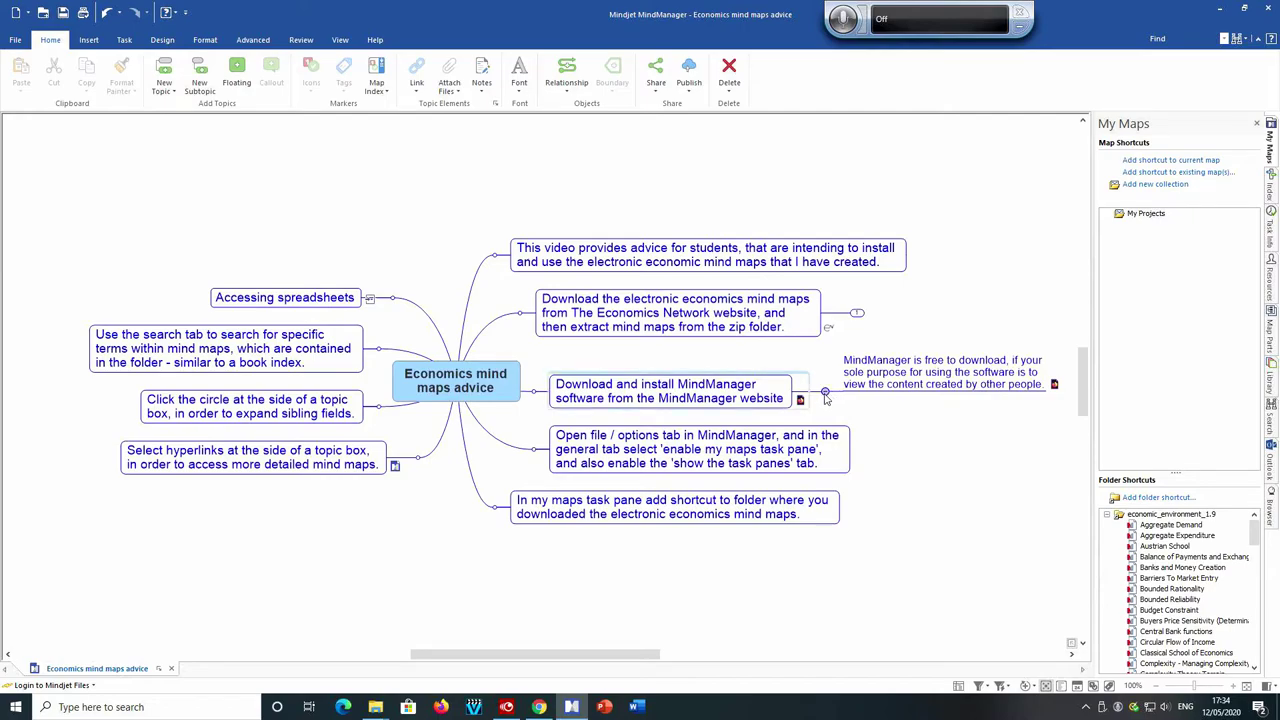
Step: Collapse the Download and install topic, select the task panes topic, and visit the File screen
click(825, 393)
click(655, 440)
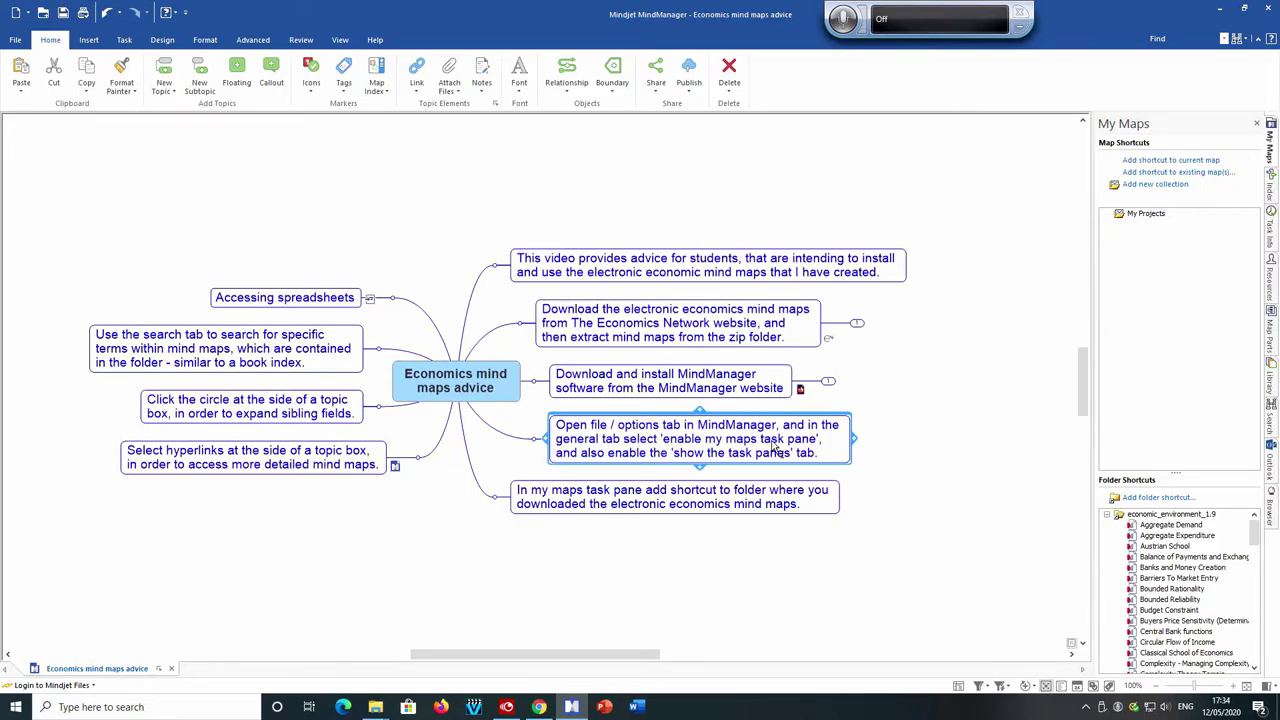
click(15, 40)
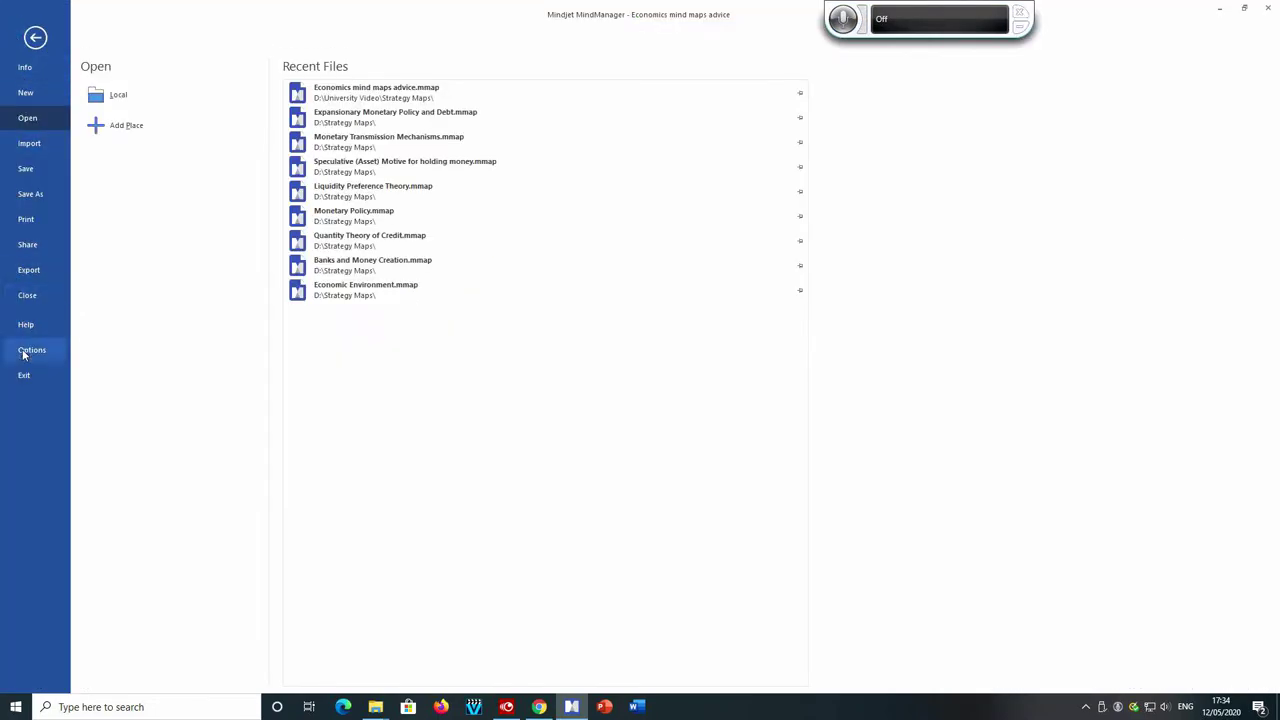
click(35, 38)
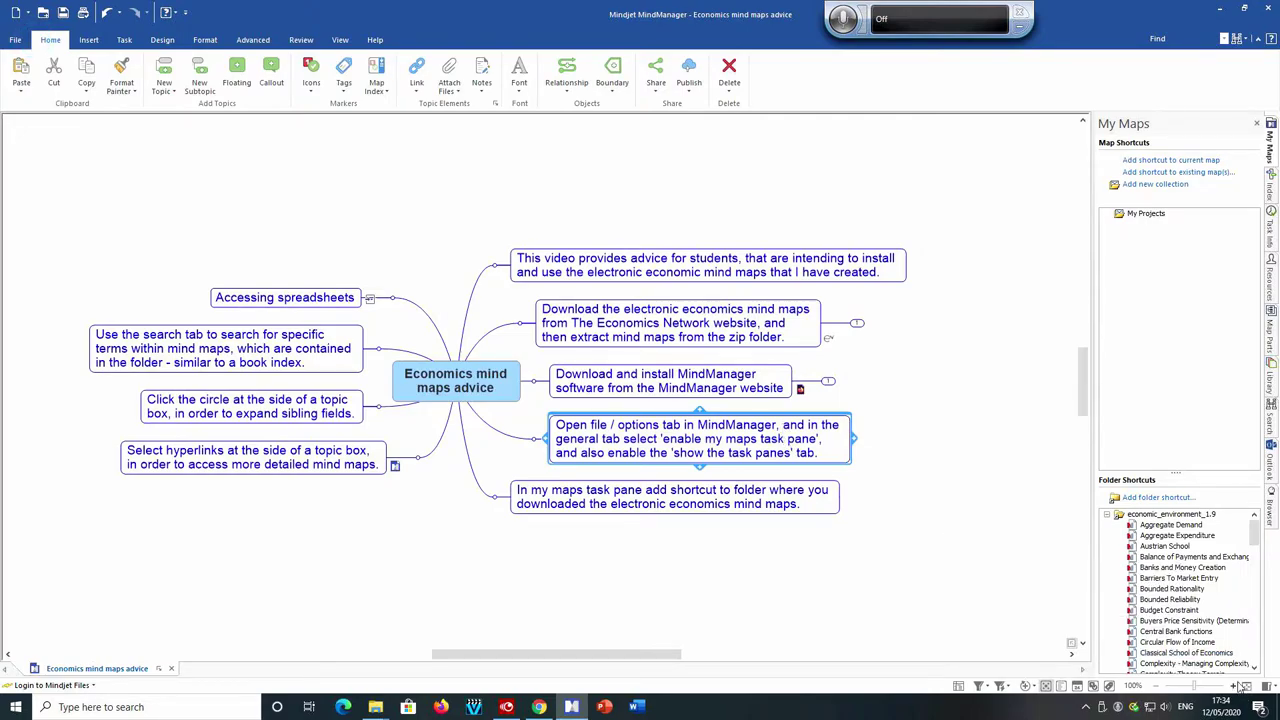
Step: Check the Task Panes list, then select the topic about following hyperlinks
click(1275, 688)
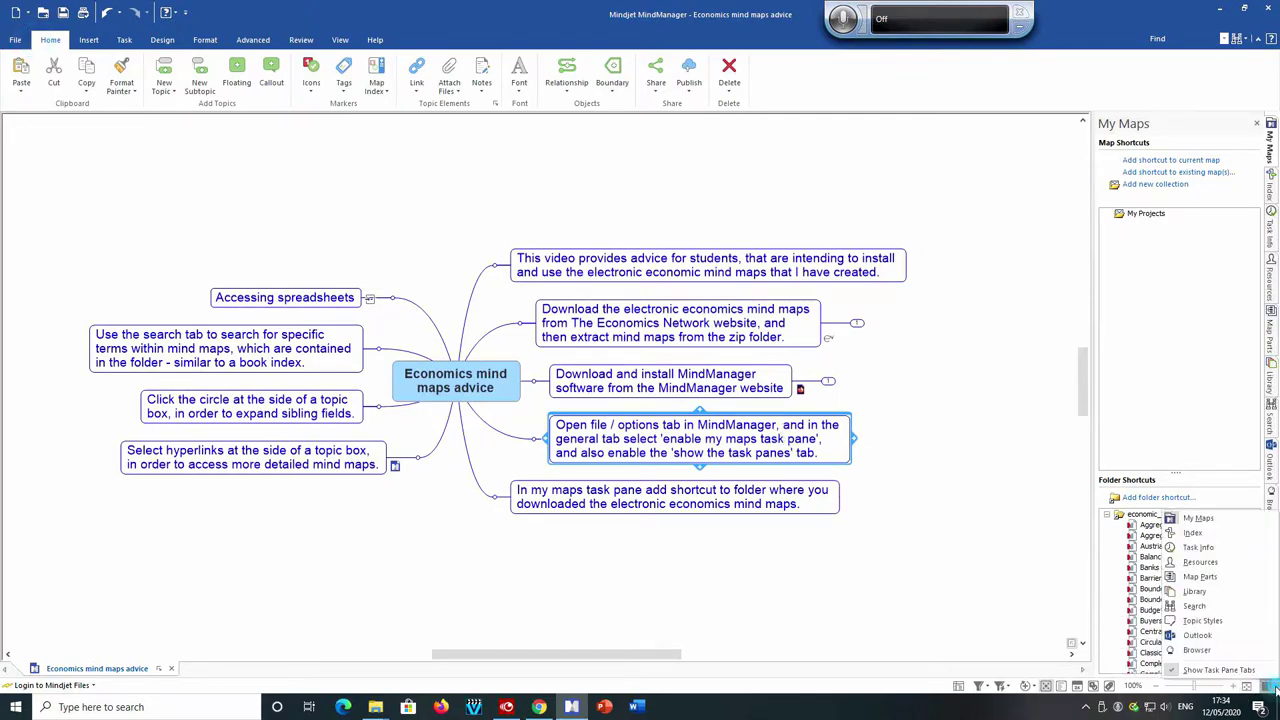
click(745, 580)
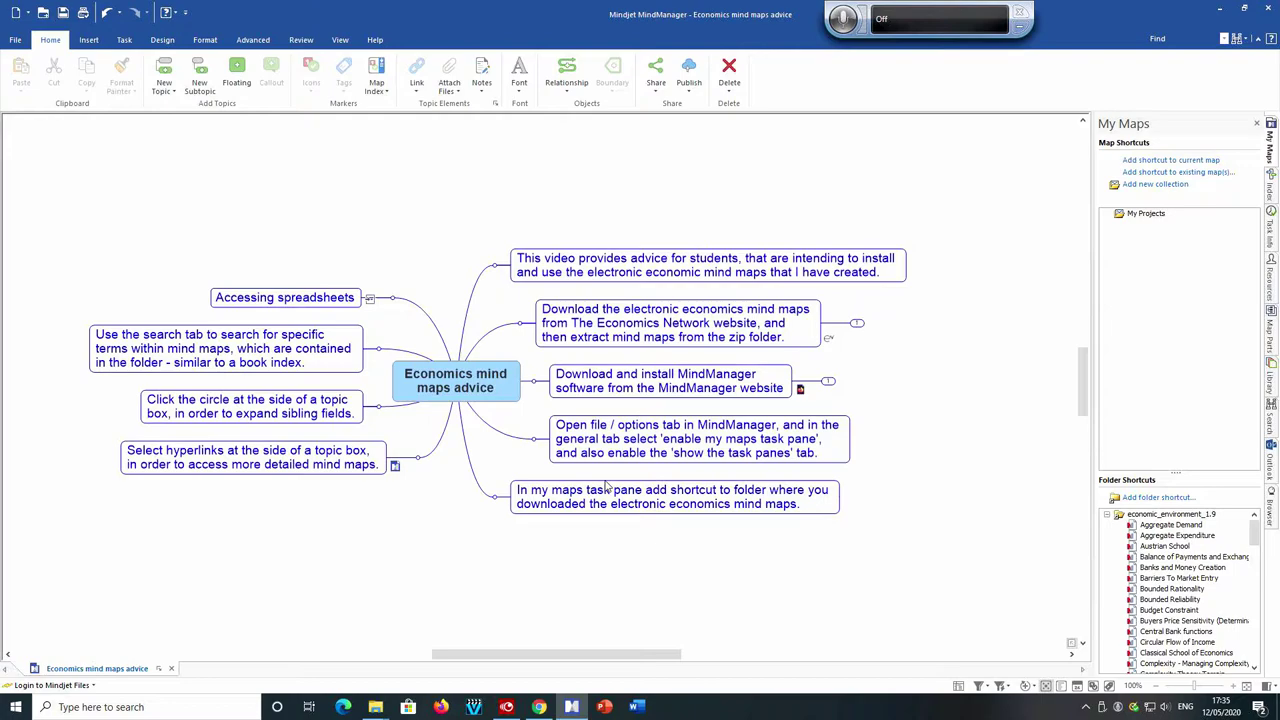
click(242, 464)
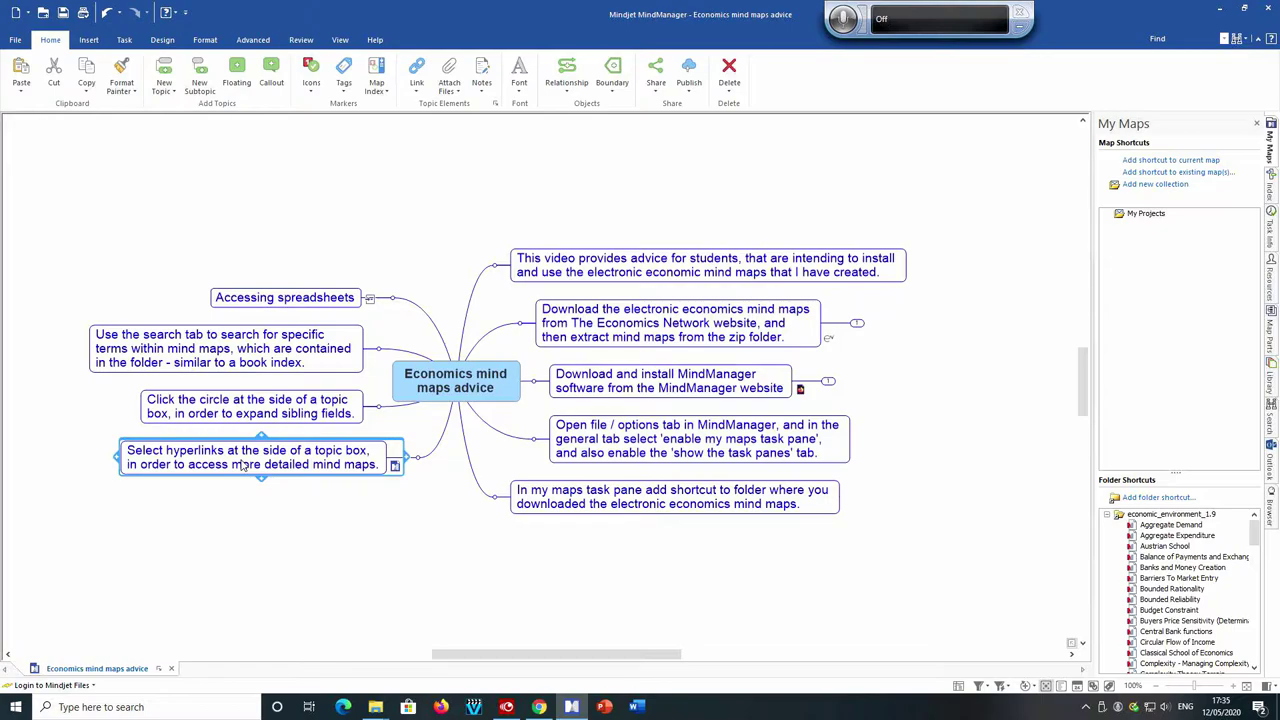
Step: Open the linked Economic Environment map and select its central topic
click(396, 468)
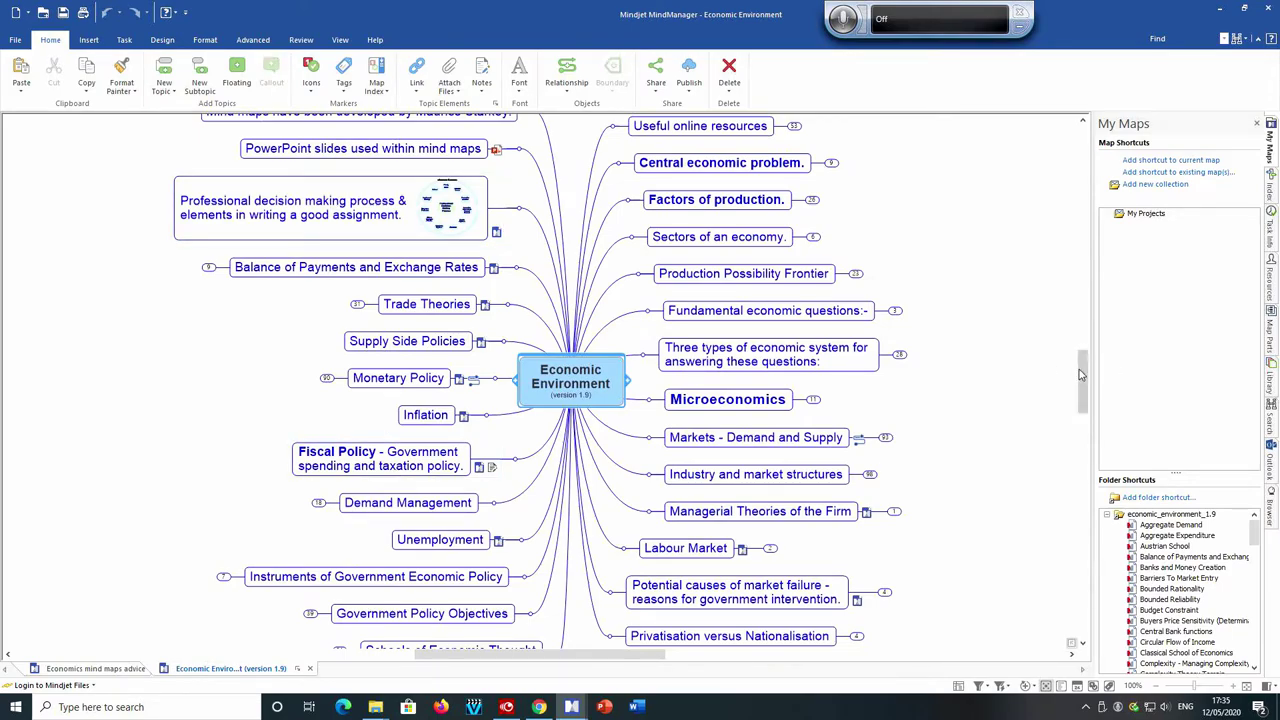
scroll(1085, 372, up, 1)
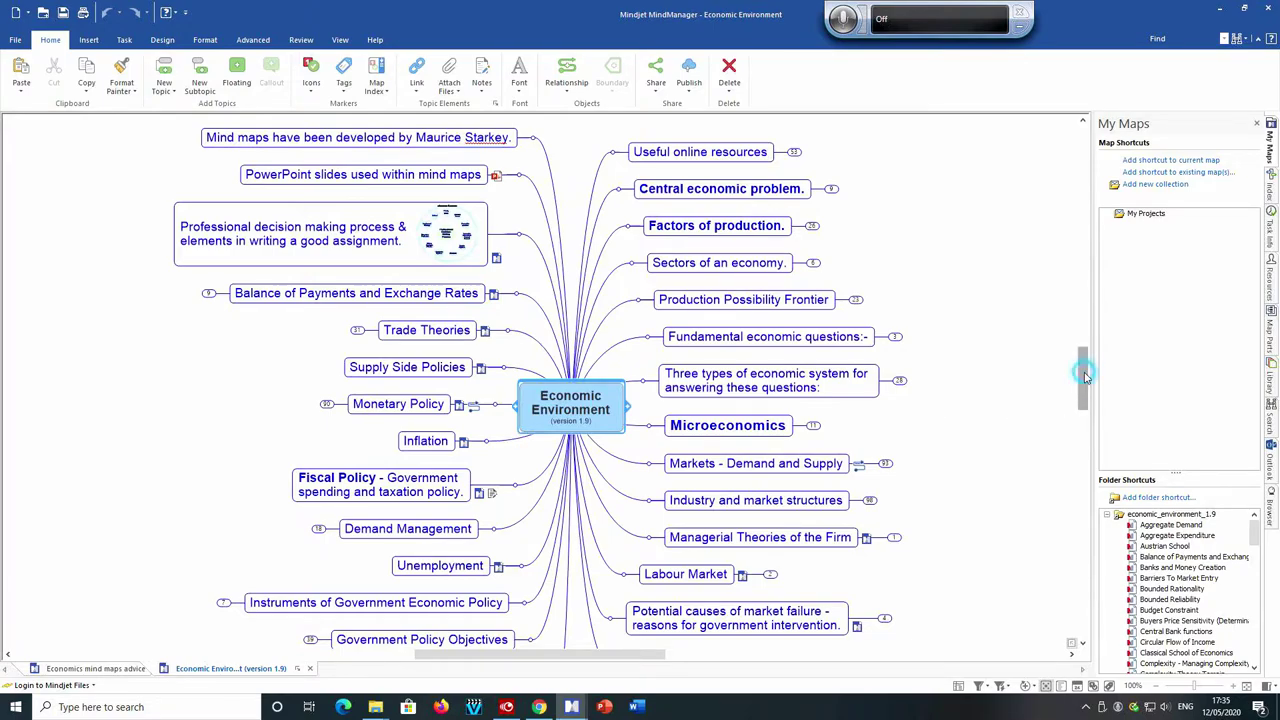
scroll(1085, 385, down, 3)
scroll(1085, 385, up, 5)
scroll(1085, 385, down, 4)
scroll(1085, 385, up, 2)
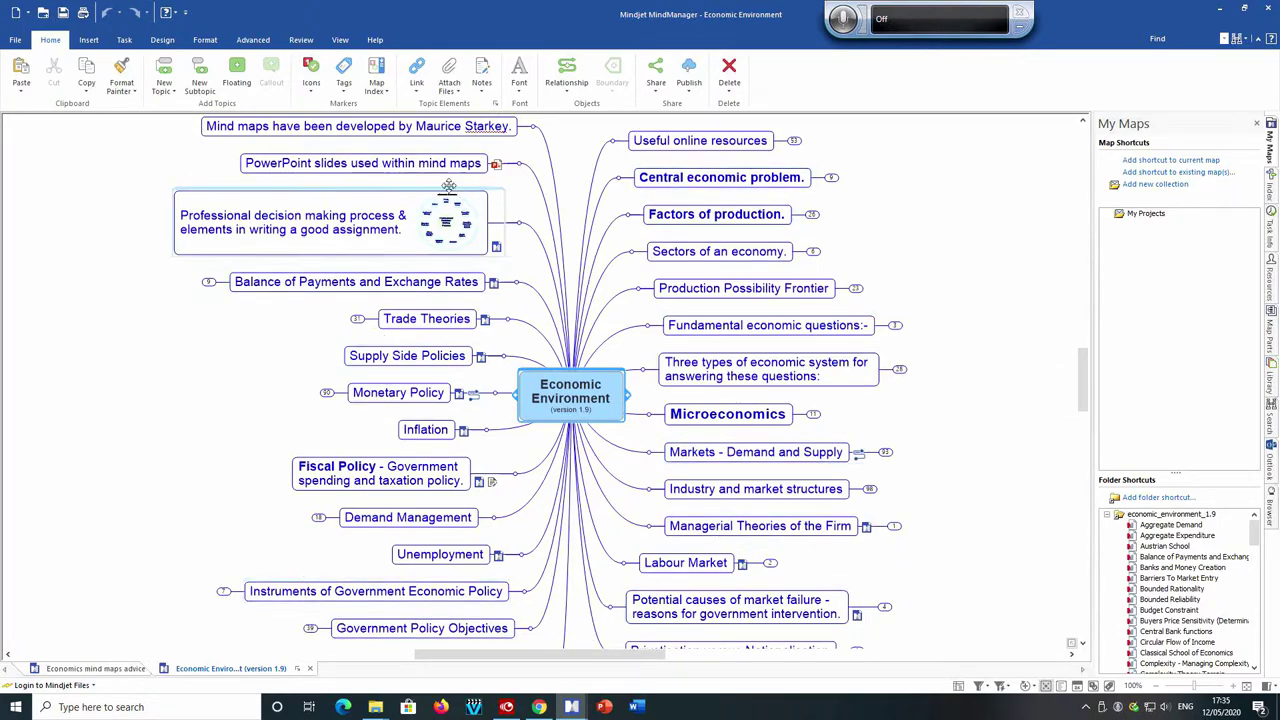
scroll(1082, 403, down, 1)
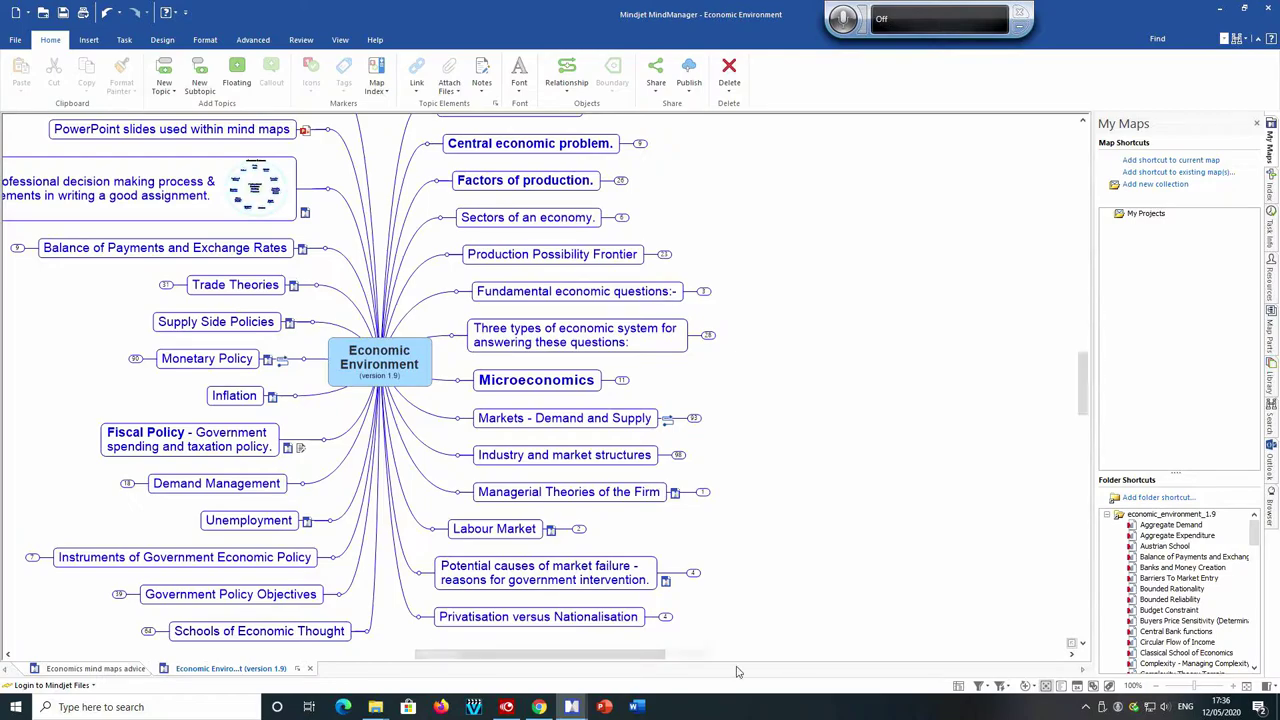
drag(645, 656, 581, 656)
click(588, 370)
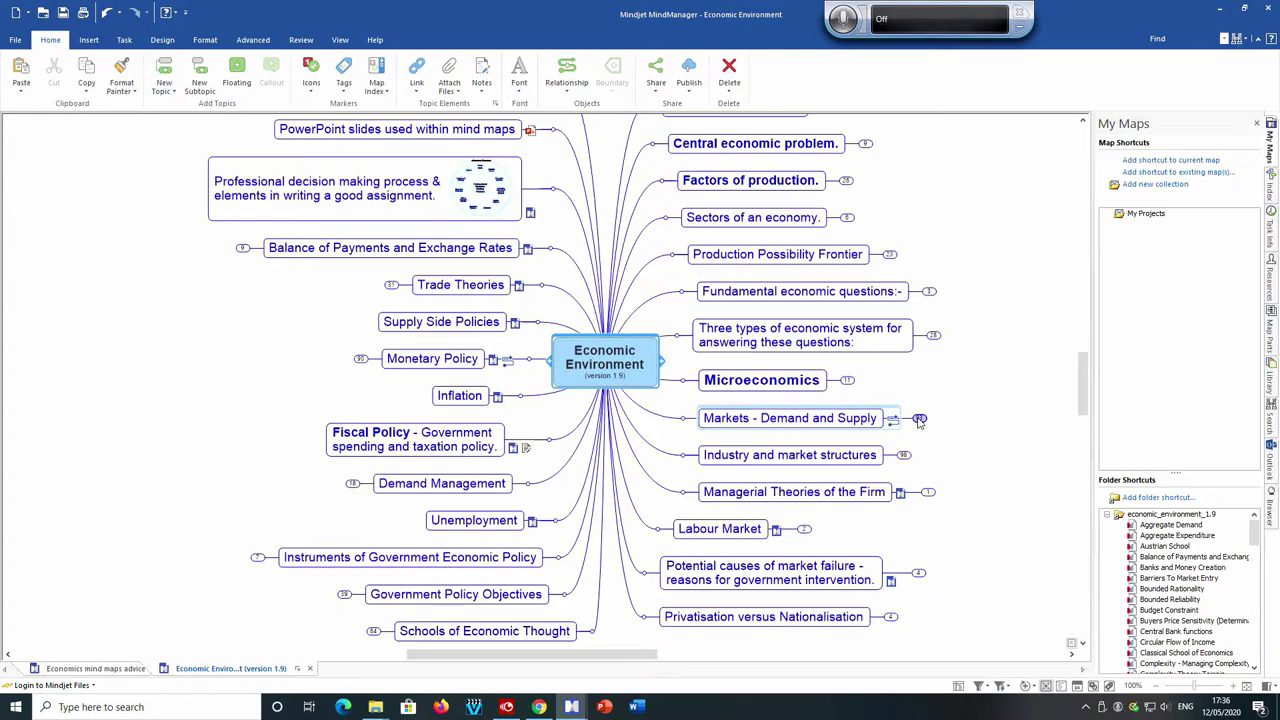
Step: Expand and collapse the Monetary Policy branch, then return to the advice map
click(361, 359)
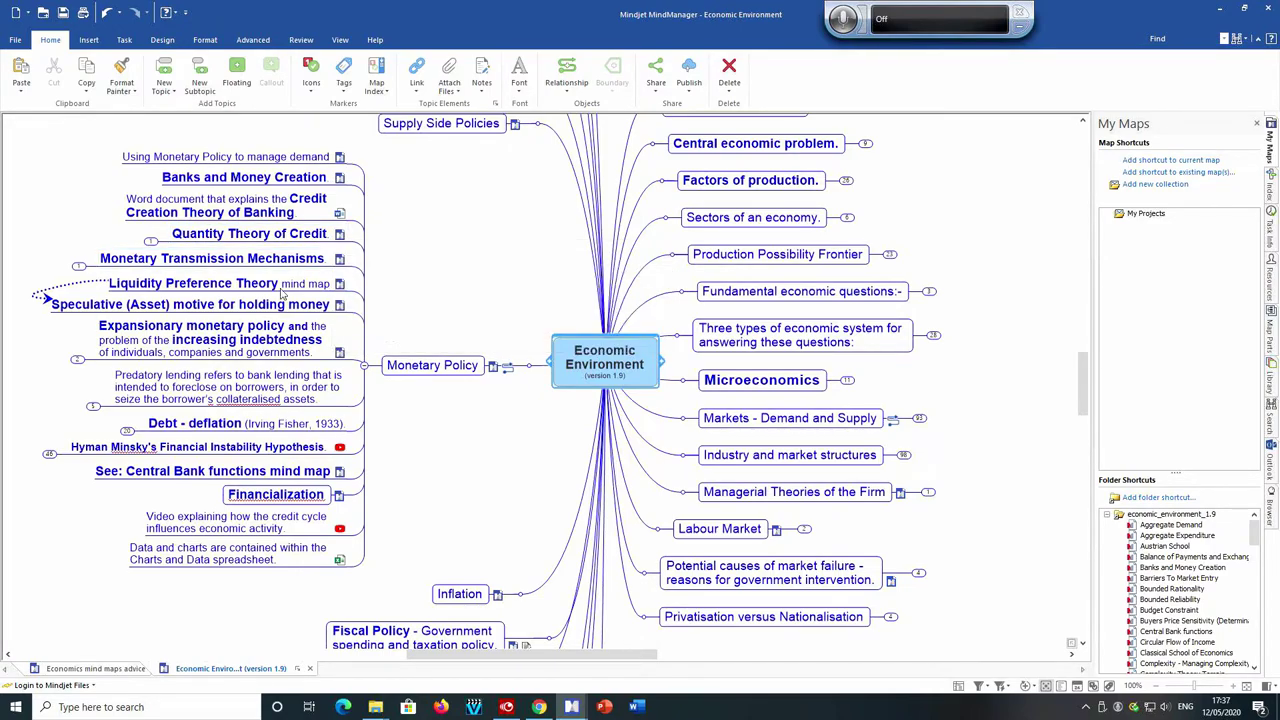
click(364, 366)
key(ctrl+Tab)
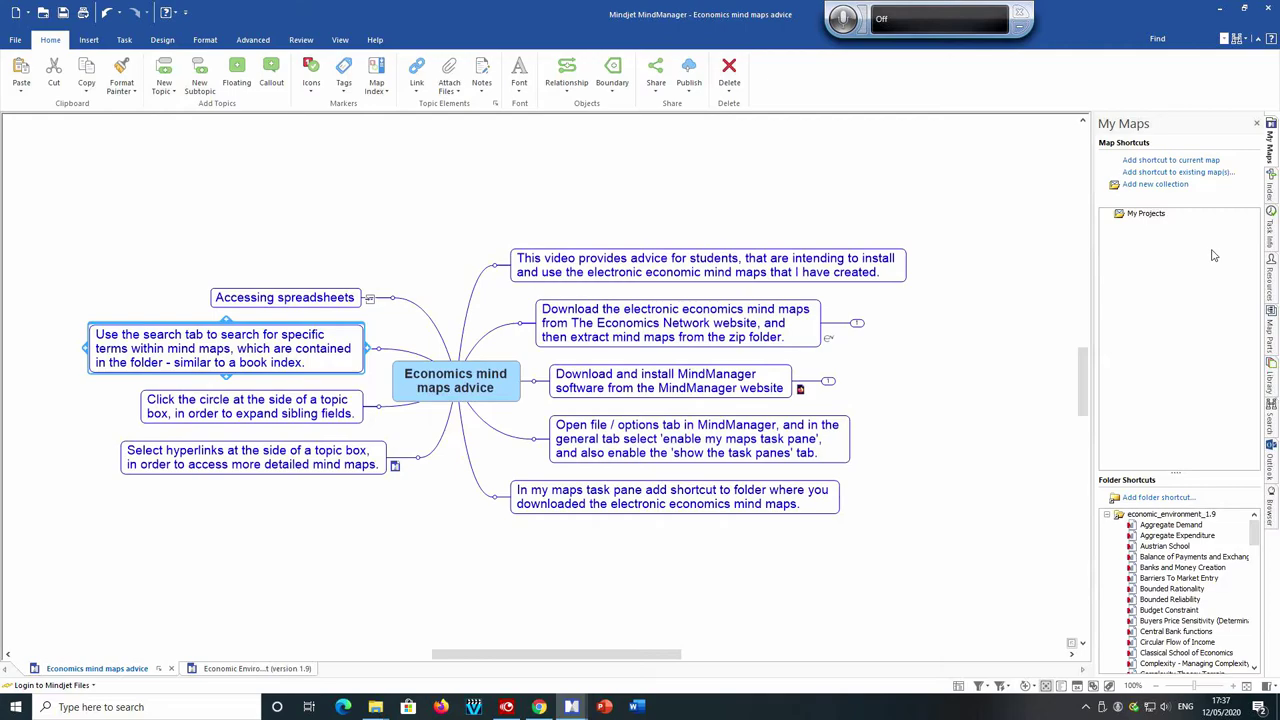
Step: In the Search pane, enter 'monetary transmission mechanism' and limit it to economic_environment_1.9
click(1272, 422)
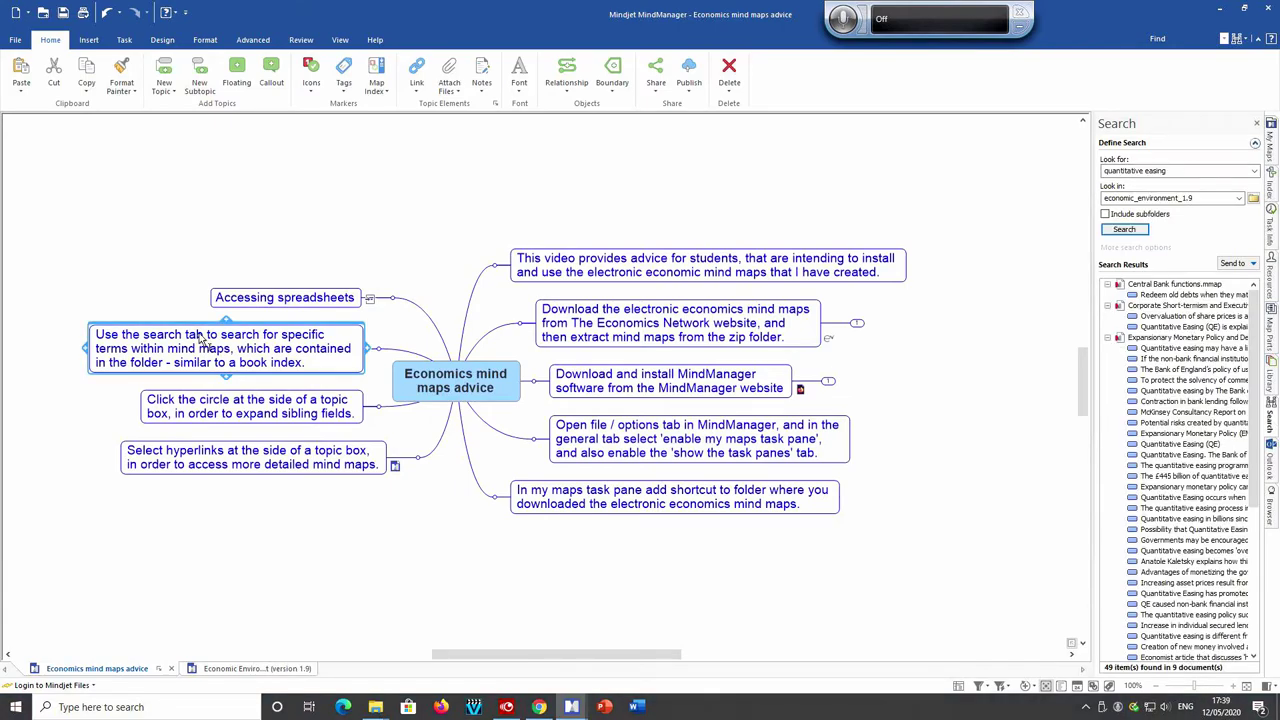
click(1180, 170)
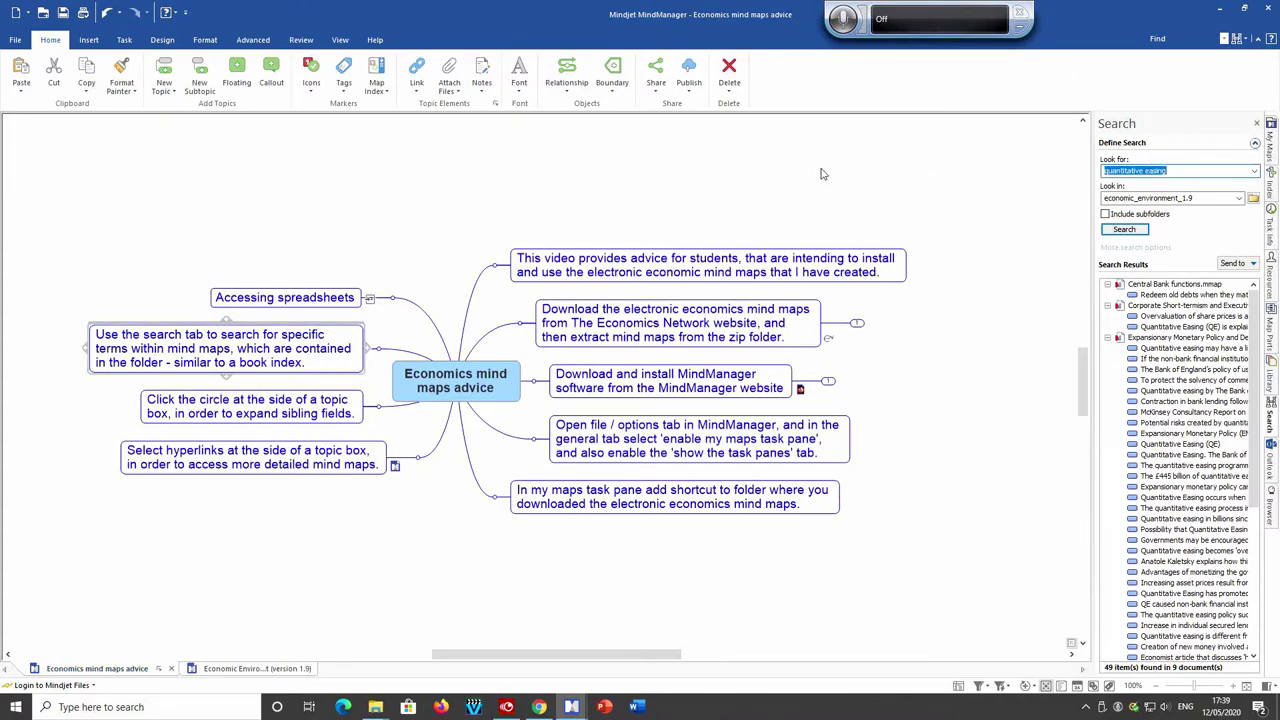
text(monetary transmission mechanisms)
key(BackSpace)
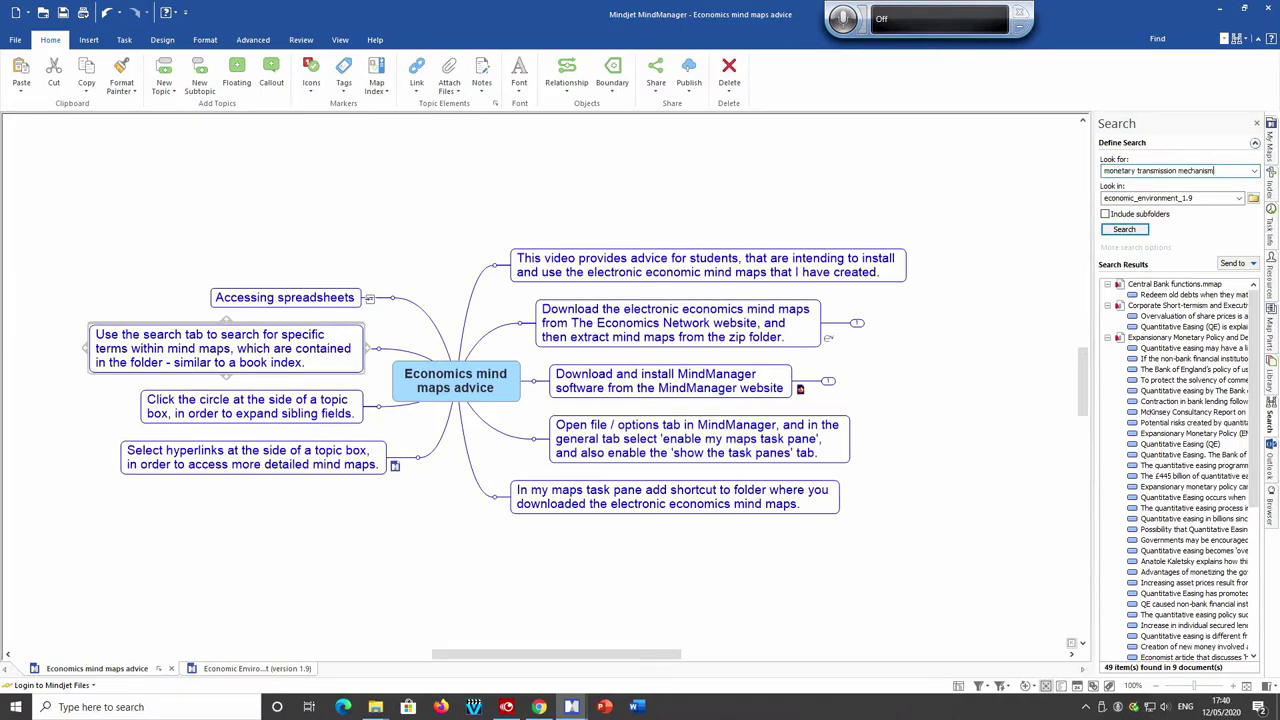
click(1240, 199)
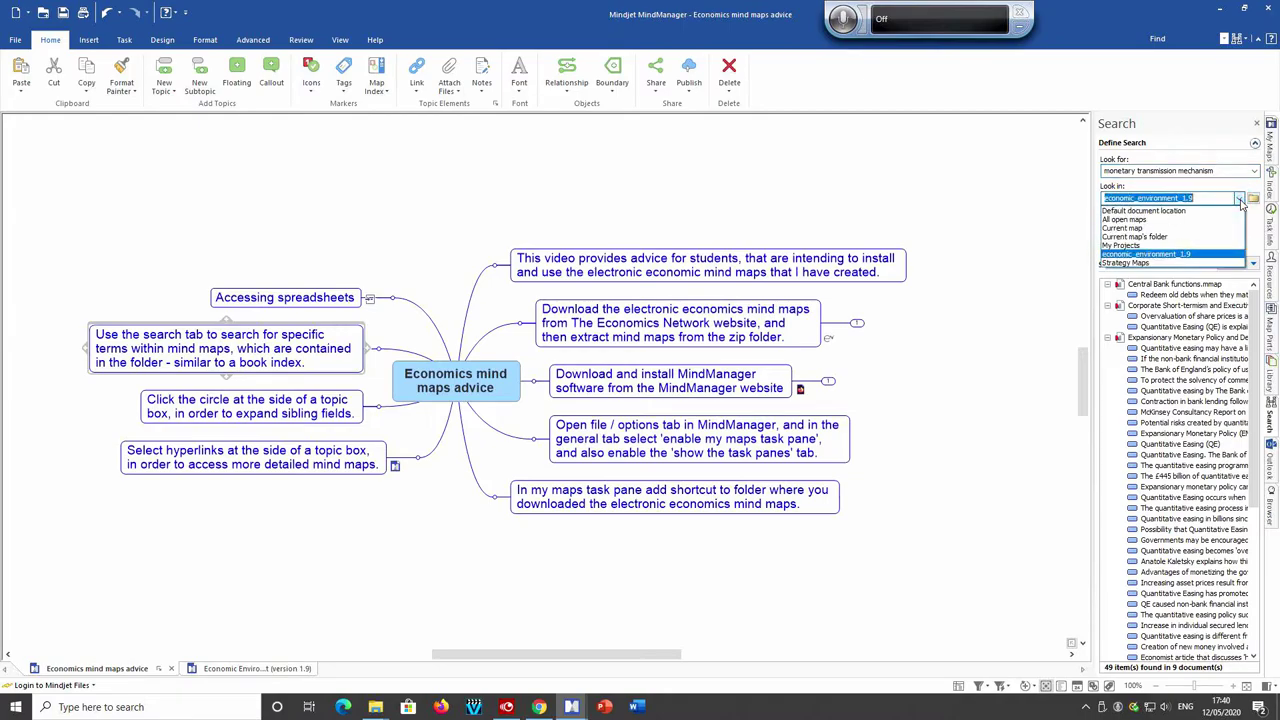
click(1133, 255)
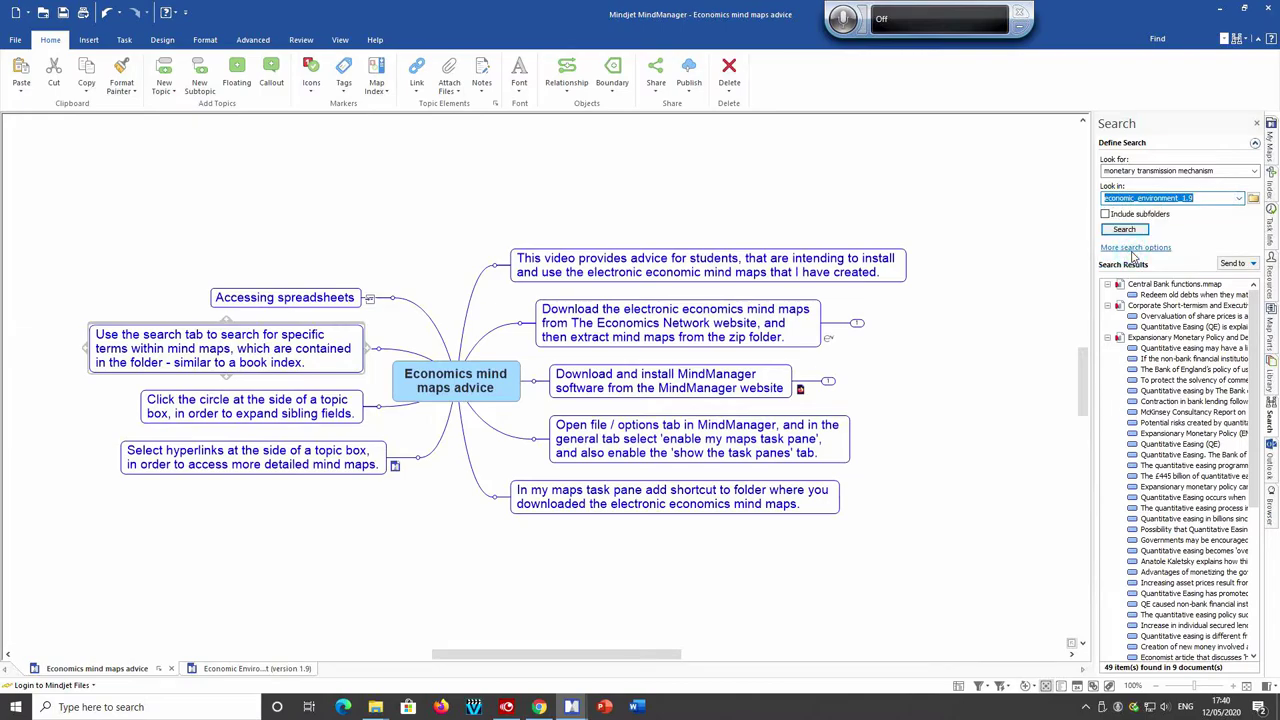
Step: Run the search, open Monetary Transmission Mechanisms.mmap from the results, and return to the advice map
click(1125, 230)
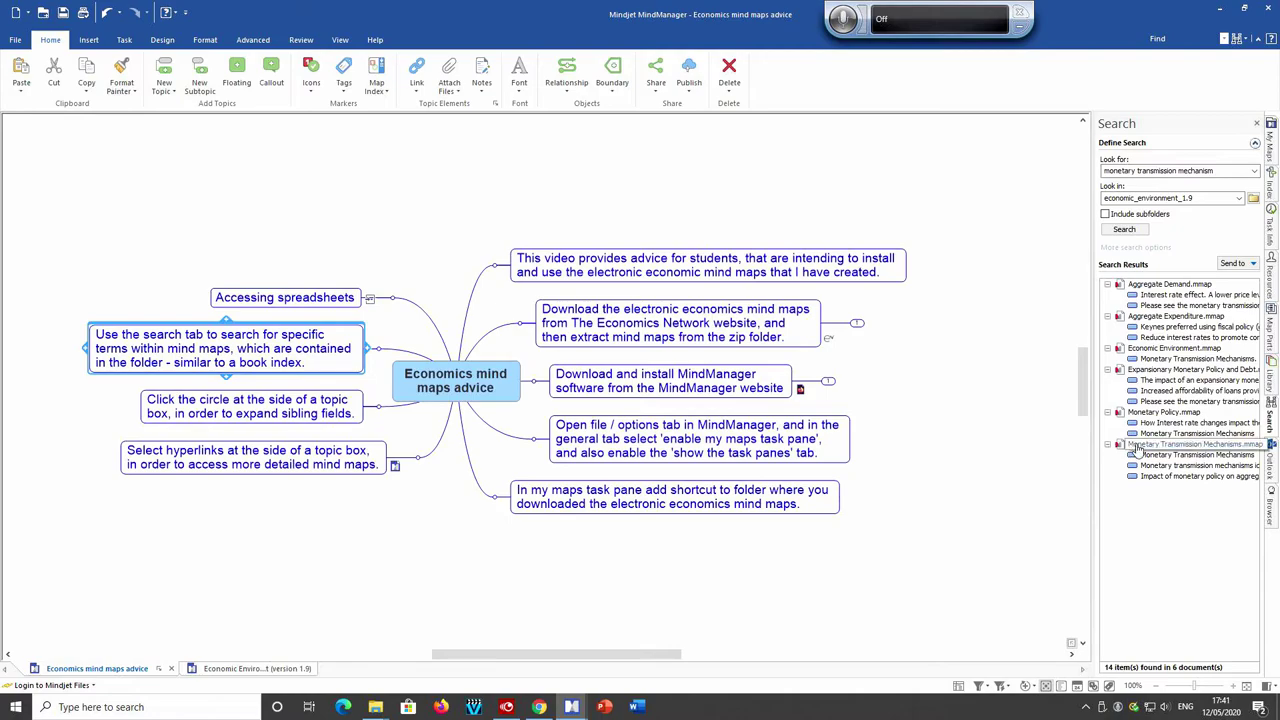
click(1137, 449)
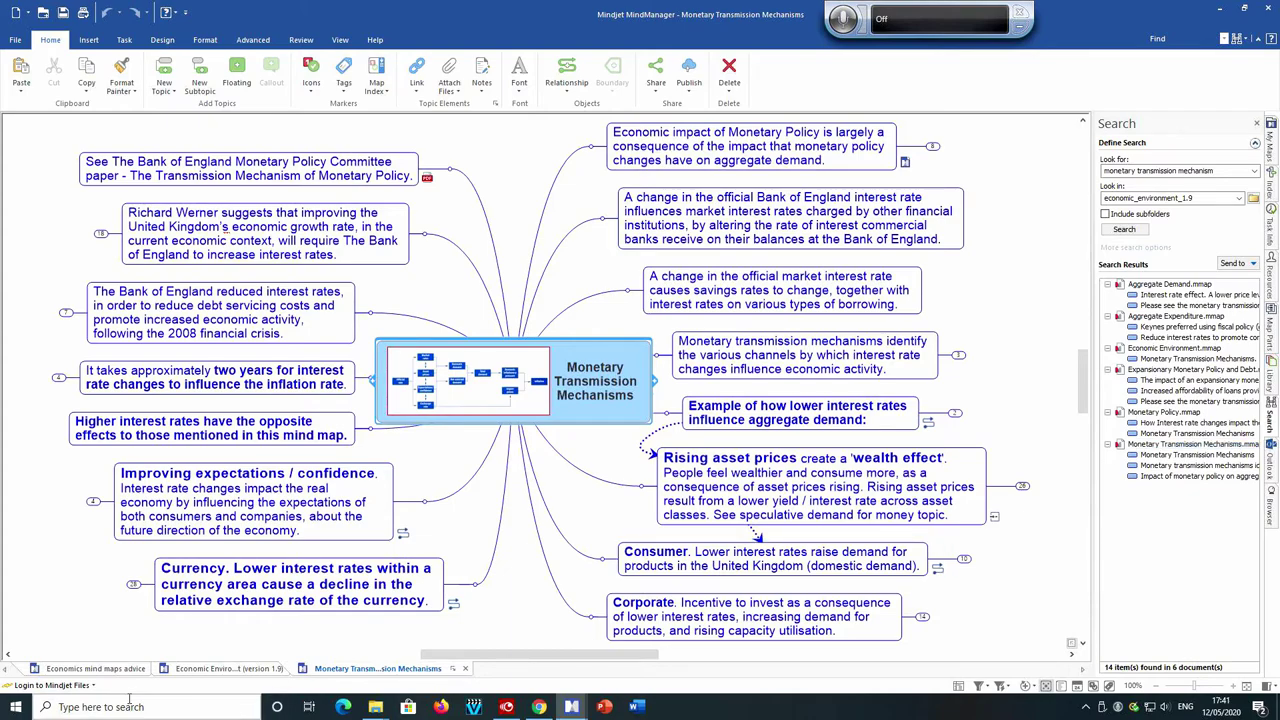
click(70, 669)
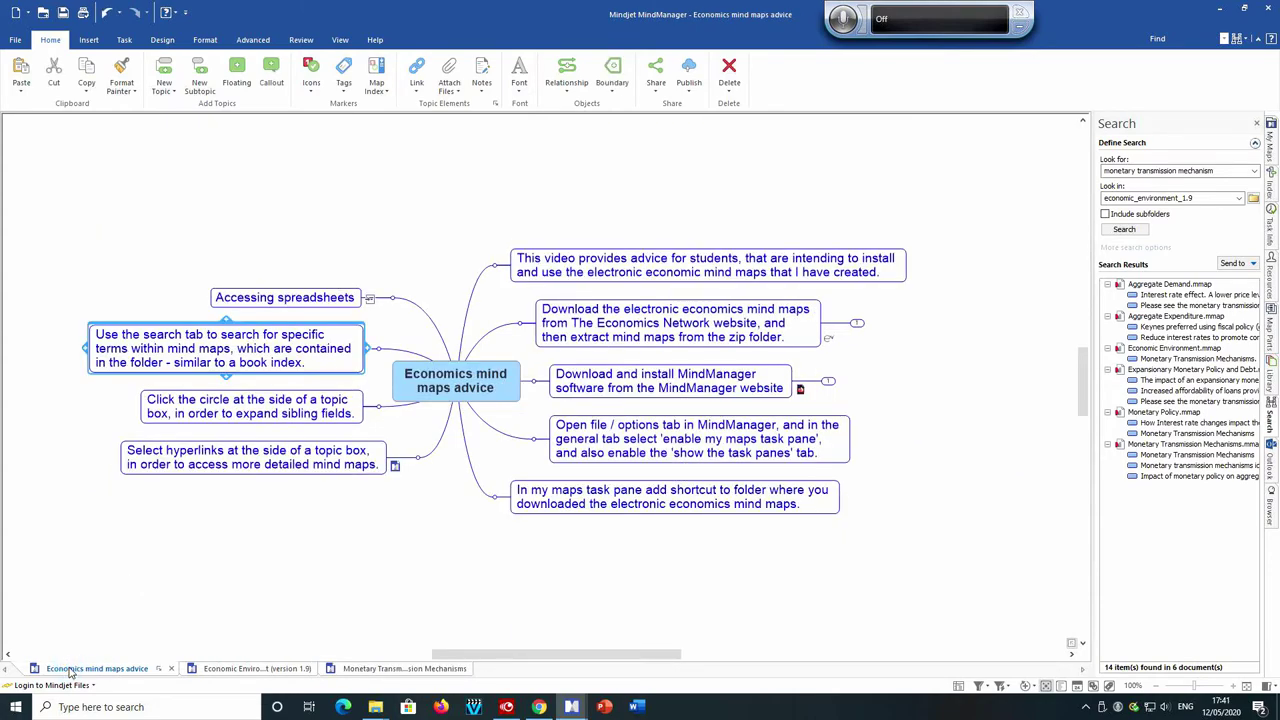
Step: Open the Demand map linked from the Accessing spreadsheets topic
click(281, 300)
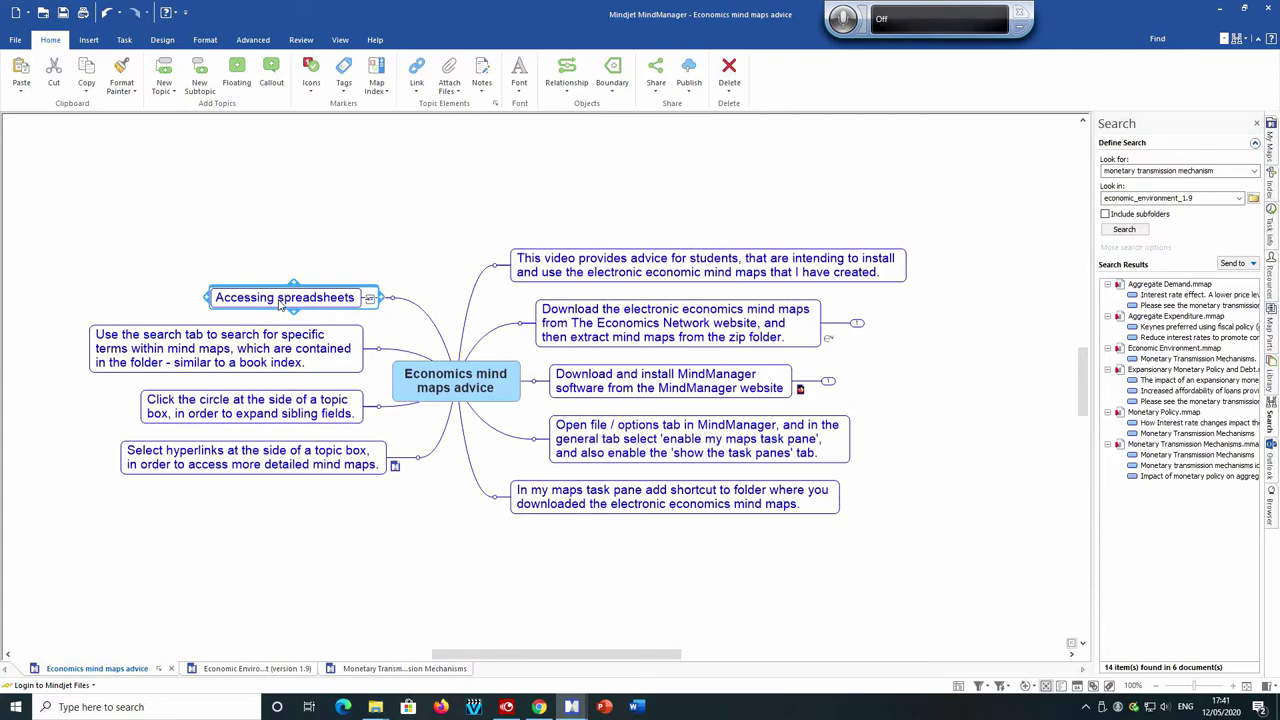
mouse_move(369, 300)
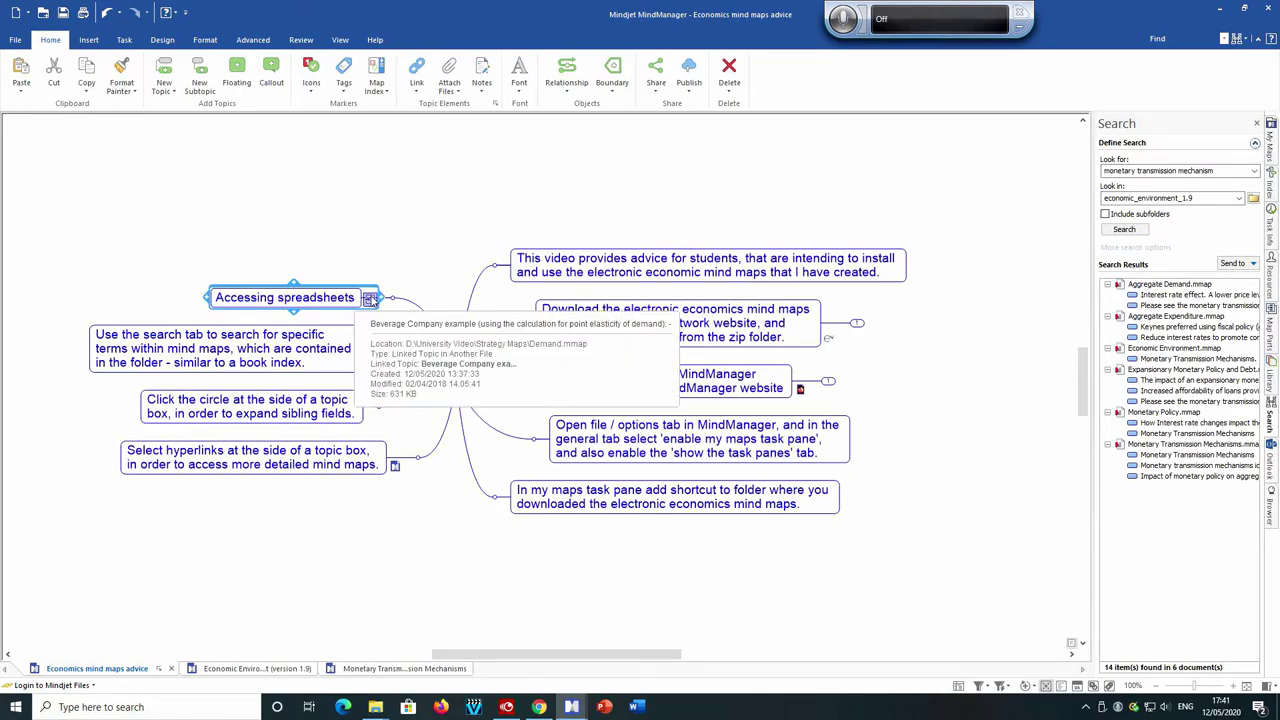
click(369, 300)
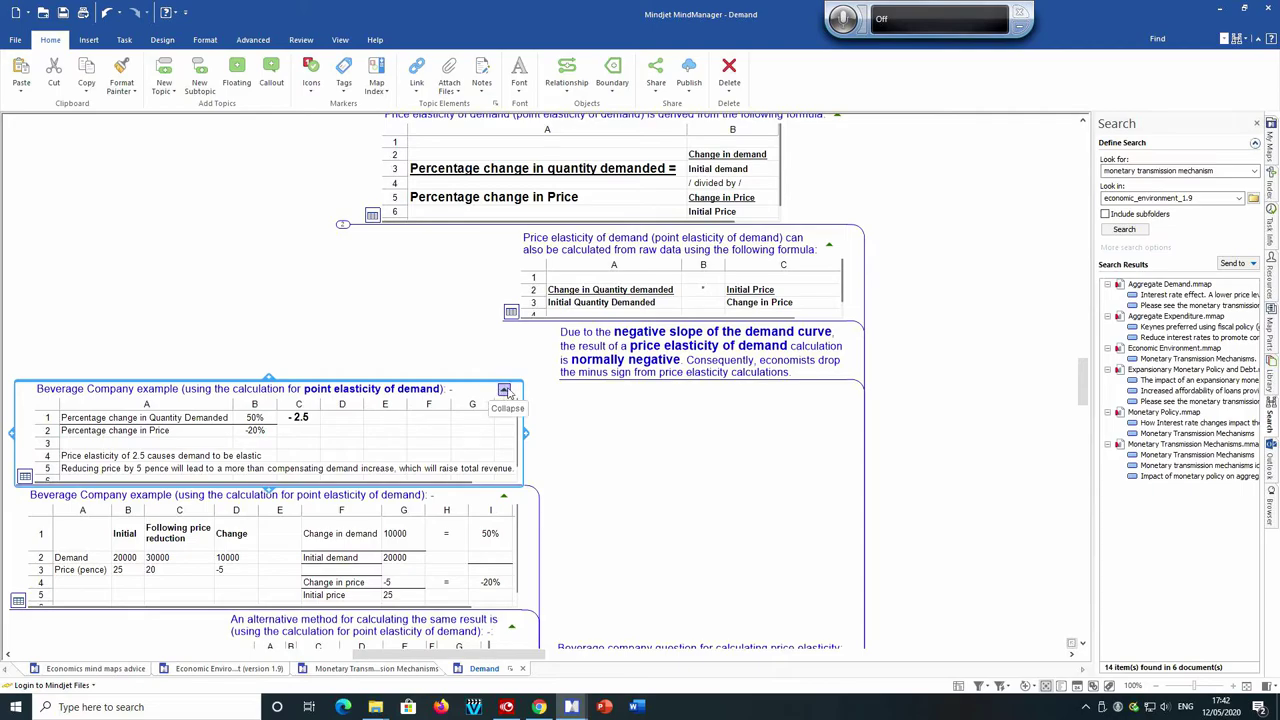
Step: Collapse and re-expand the Beverage Company spreadsheet topics, then return to the advice map
click(504, 390)
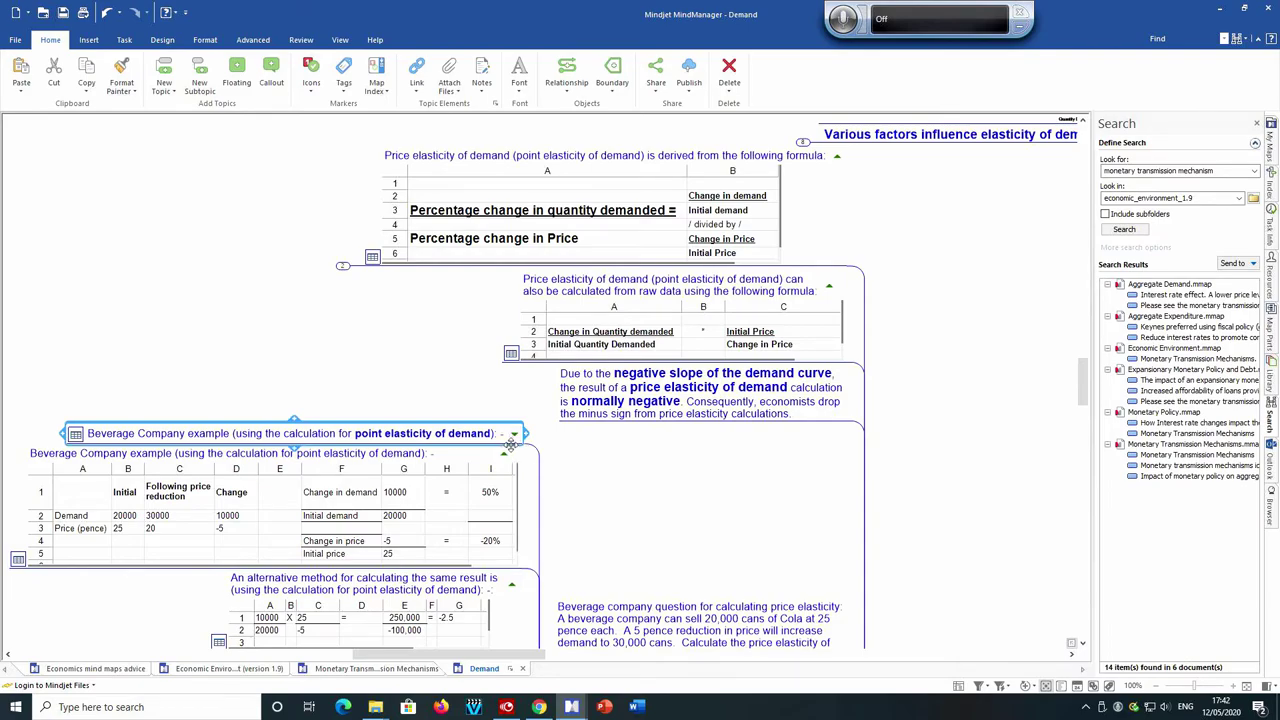
click(513, 435)
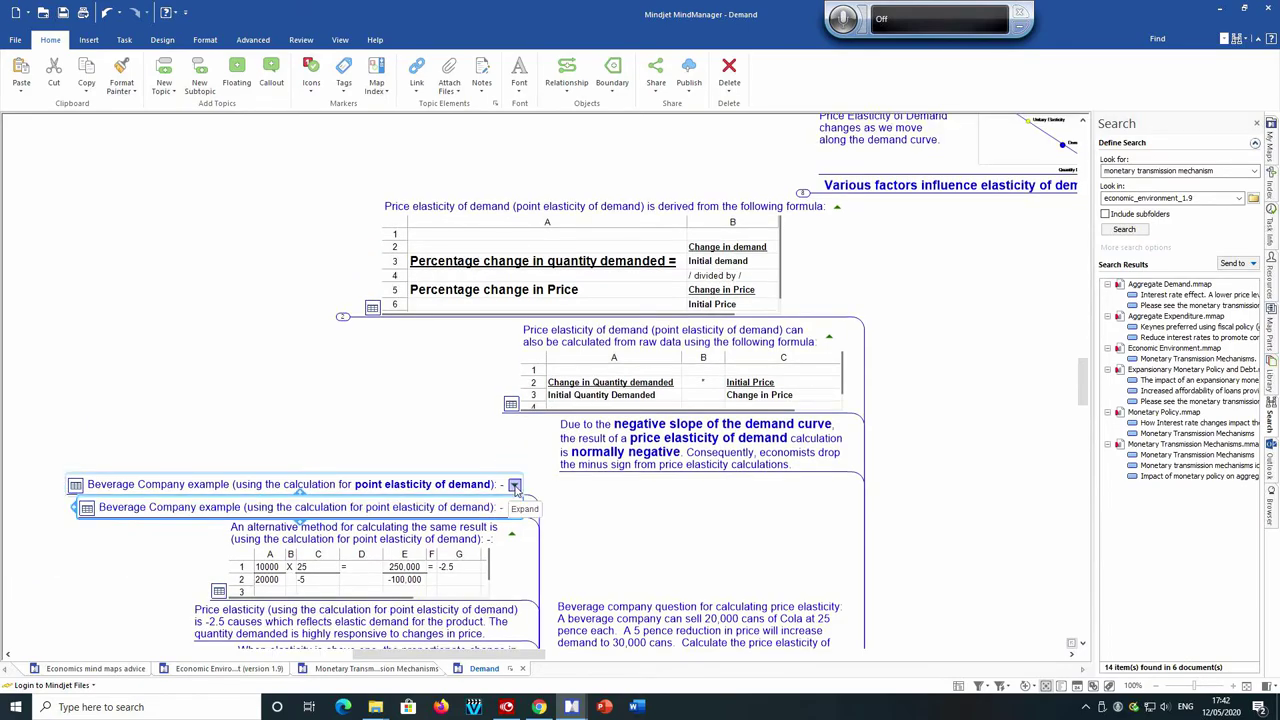
click(515, 485)
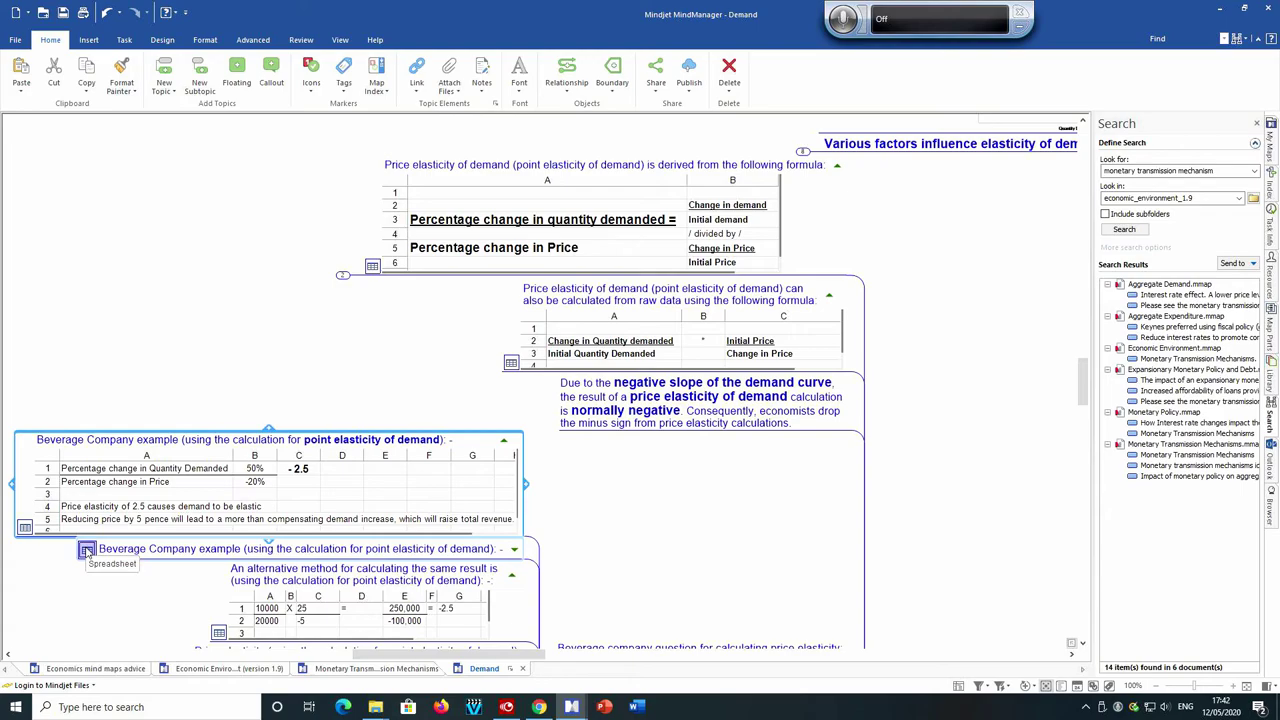
click(95, 668)
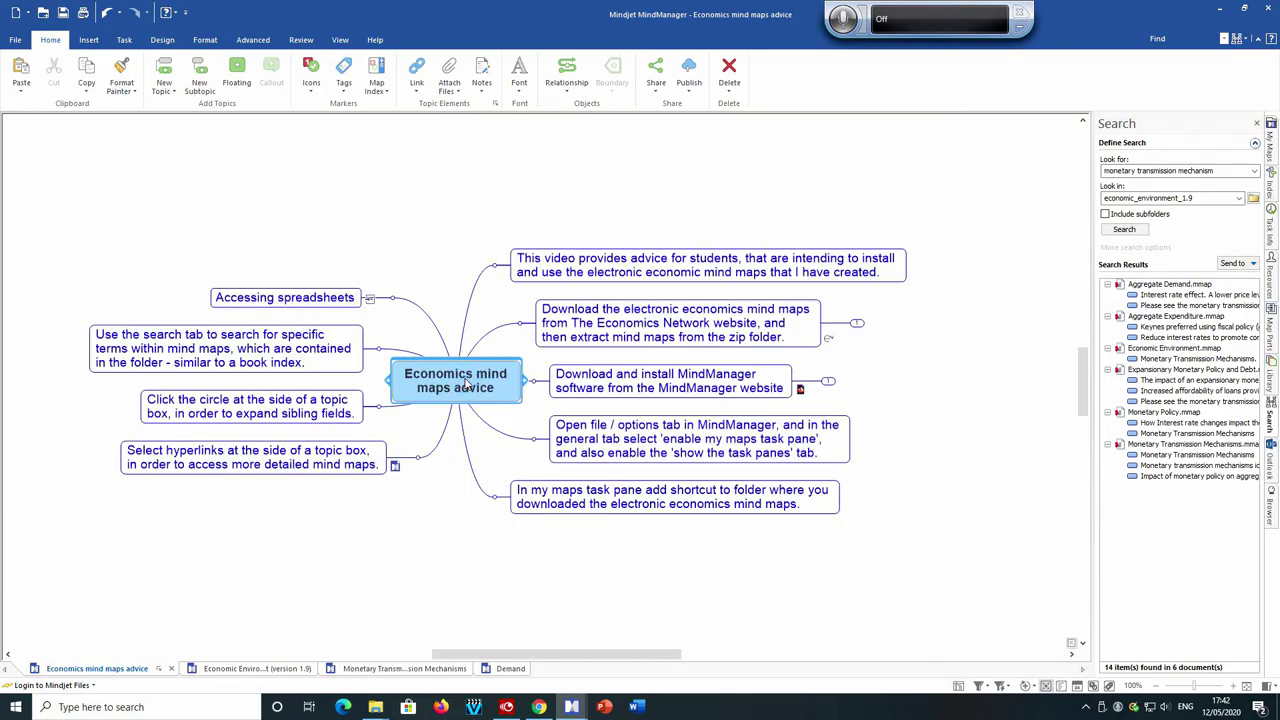